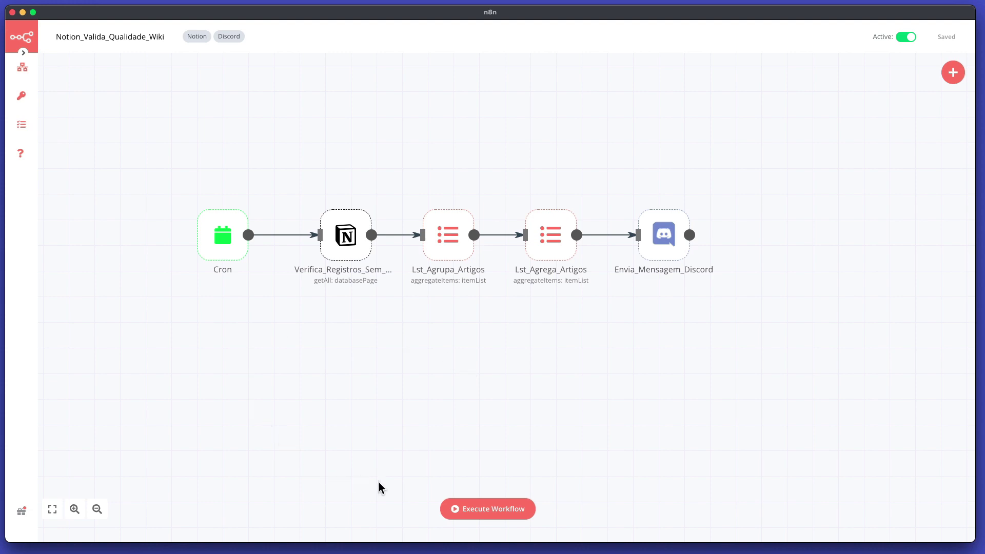
# Step: Create a new blank workflow, My workflow 2, and bring up the node list
pyautogui.moveTo(24, 71)
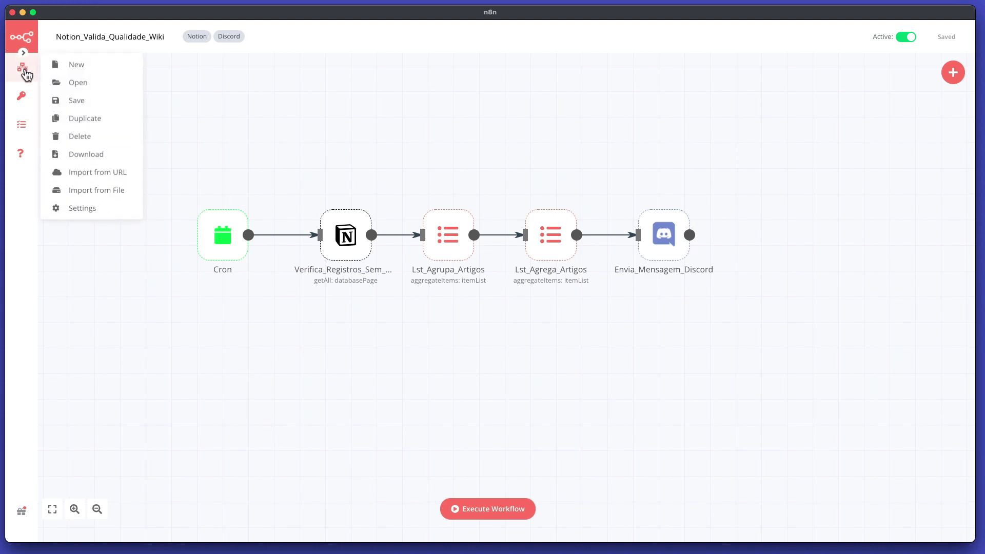
pyautogui.click(84, 65)
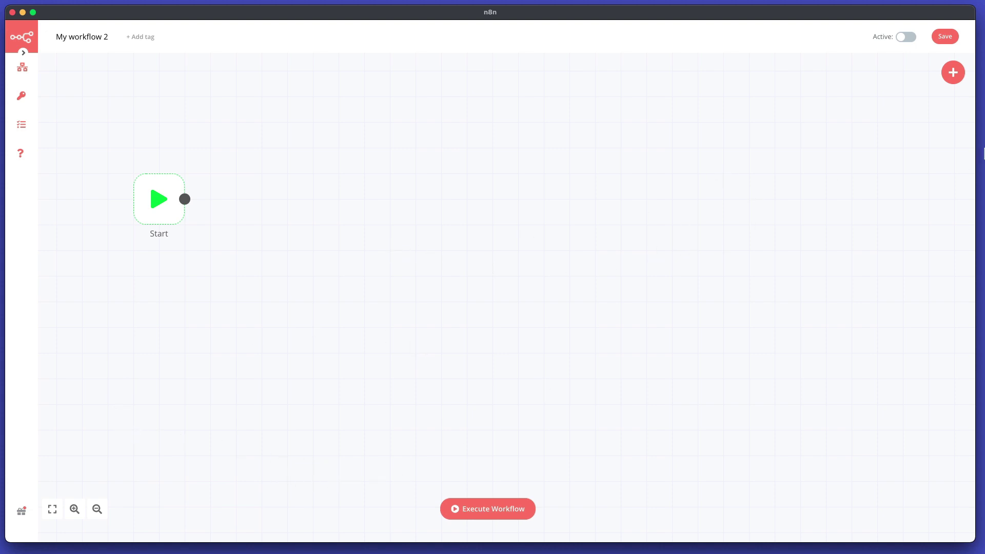
pyautogui.click(954, 76)
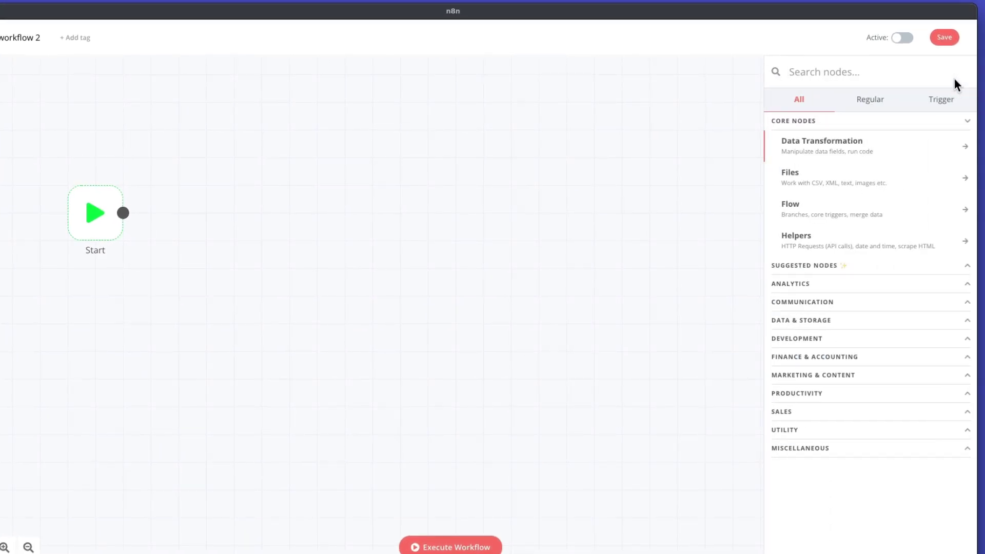
# Step: Search for 'Notion' and add the Notion (Beta) node
pyautogui.write('Notion')
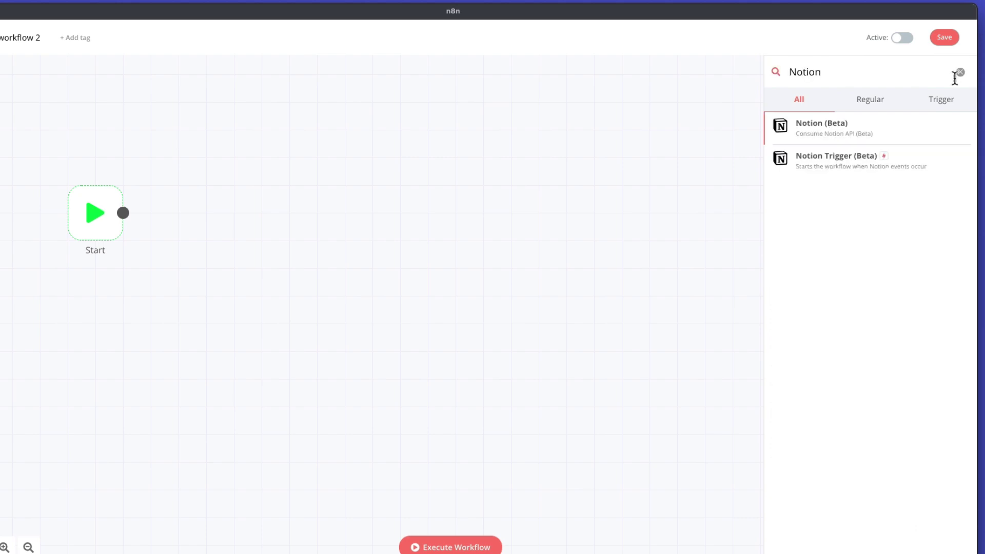
pyautogui.click(871, 129)
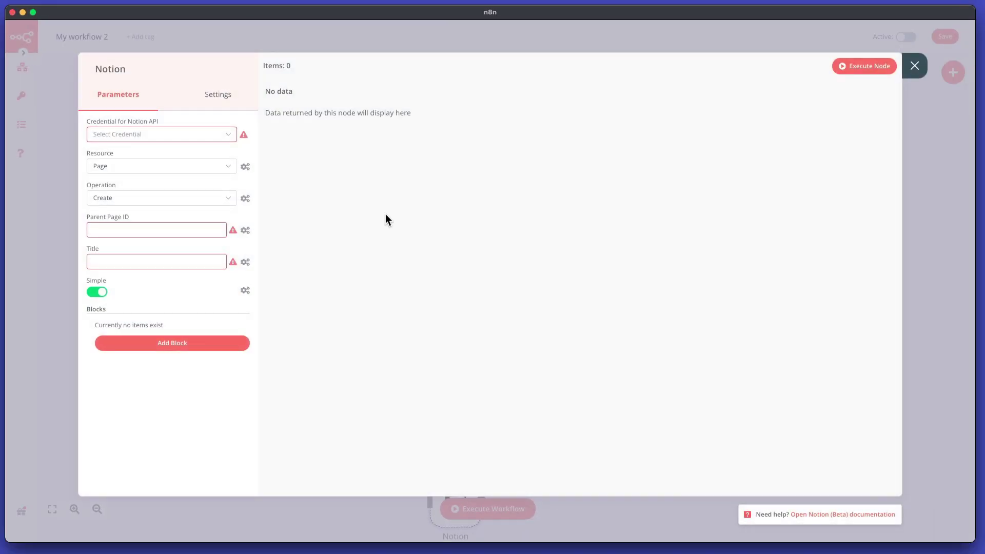
# Step: Configure the Notion node with the Notion account credential, Database Page resource and Get All operation
pyautogui.click(180, 136)
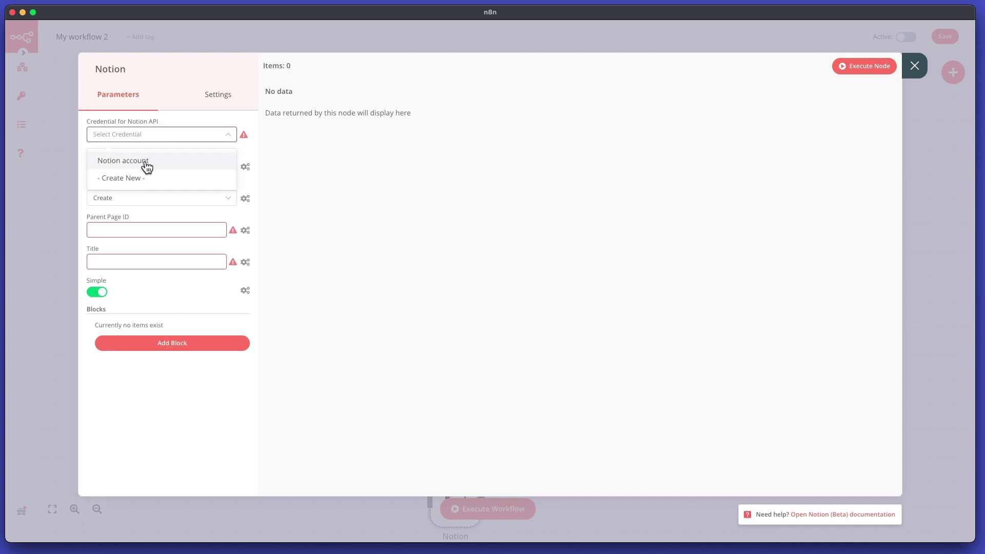
pyautogui.click(484, 213)
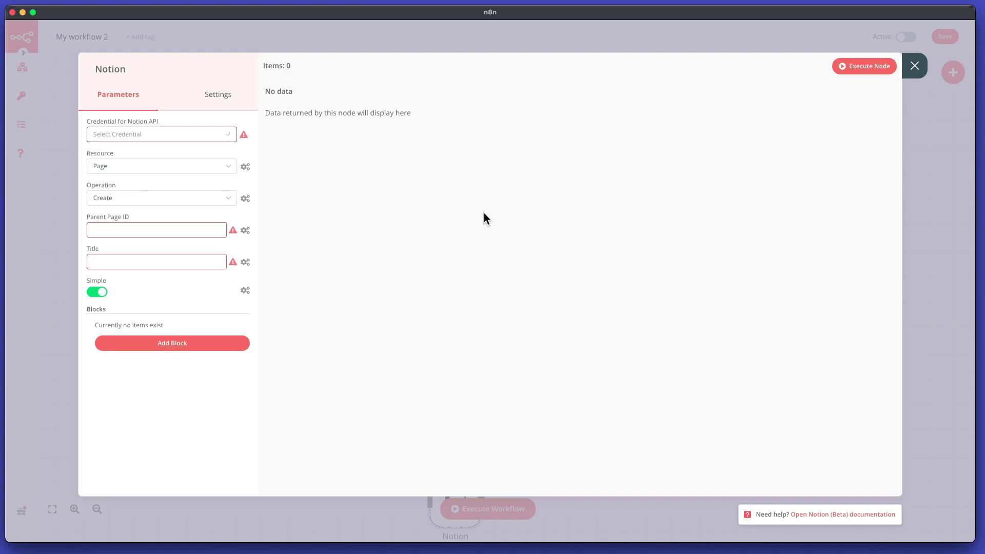
pyautogui.click(160, 136)
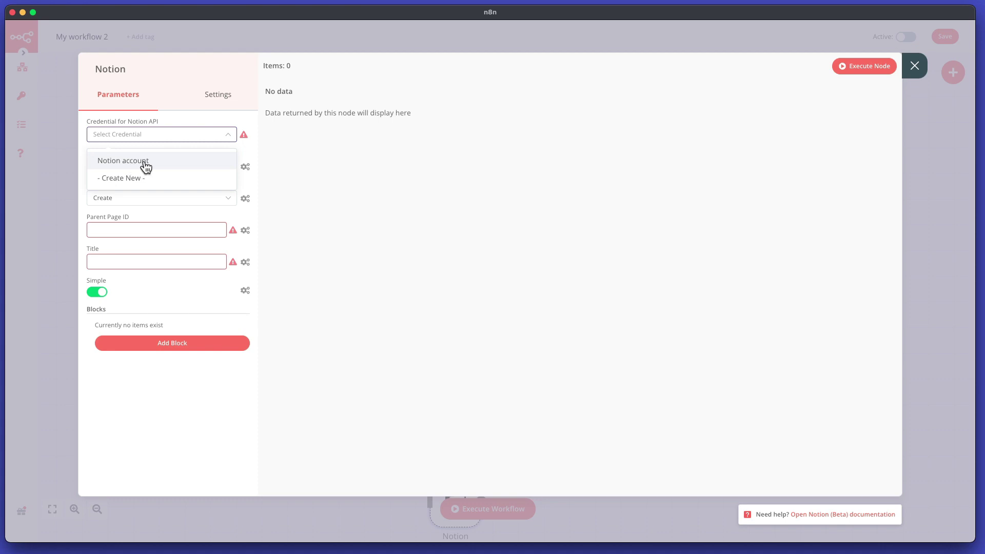
pyautogui.click(147, 167)
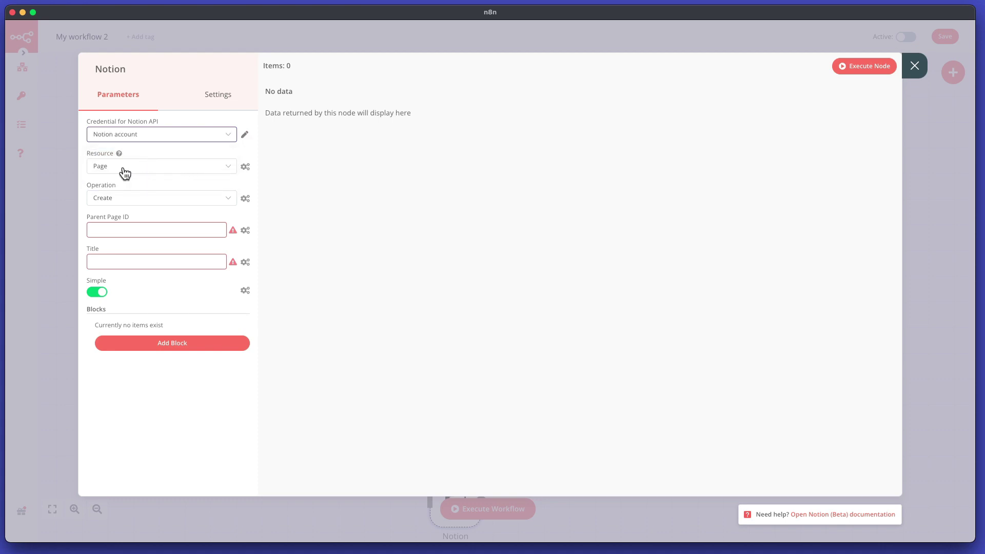
pyautogui.click(133, 169)
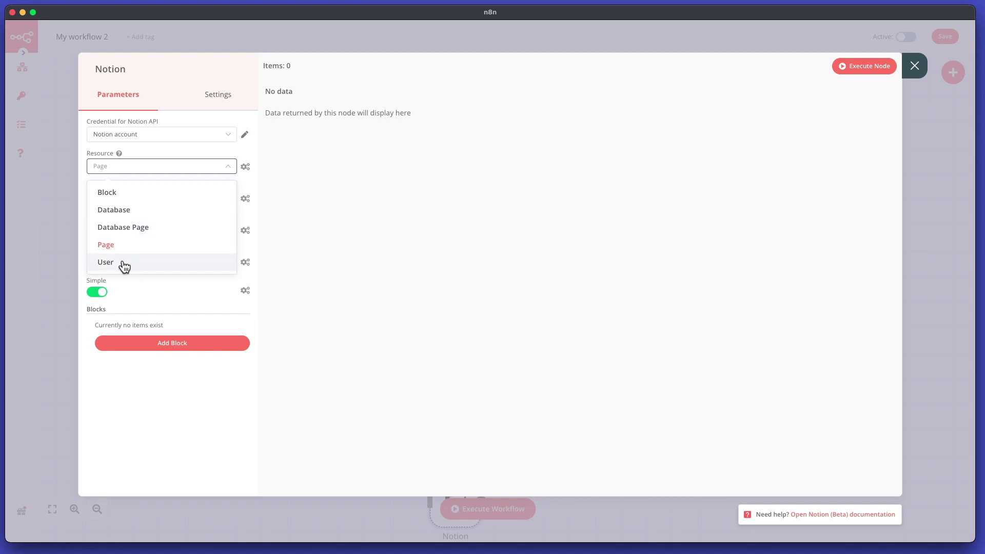
pyautogui.click(148, 230)
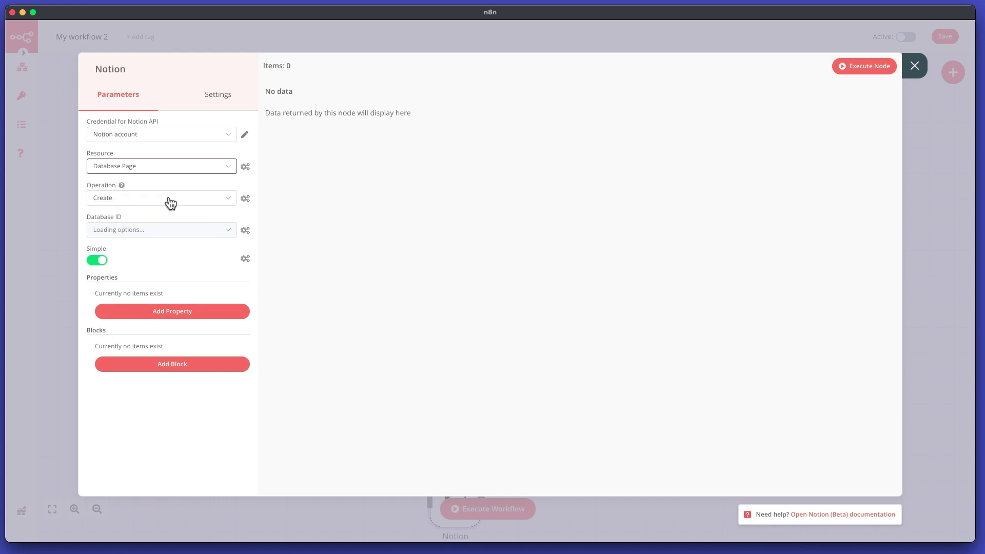
pyautogui.click(147, 199)
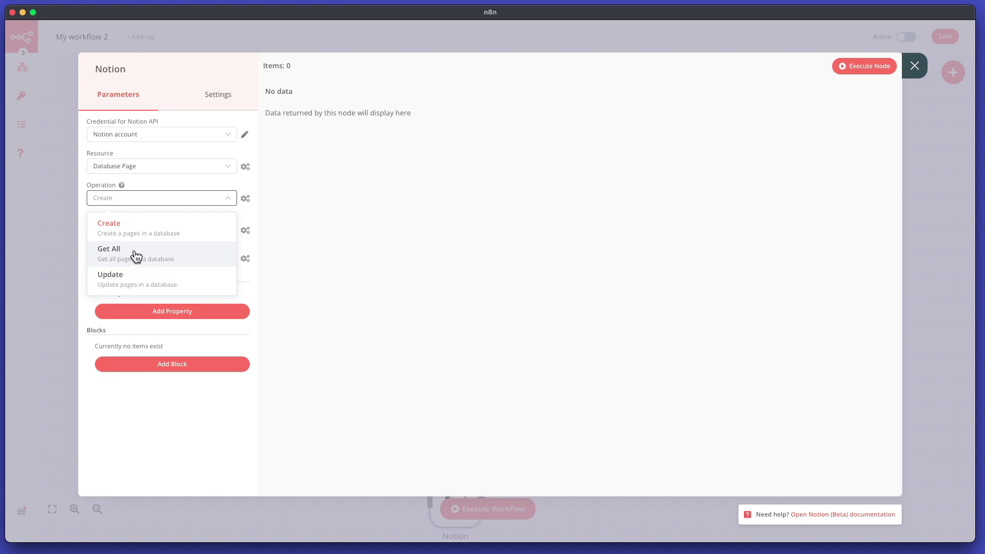
pyautogui.click(137, 255)
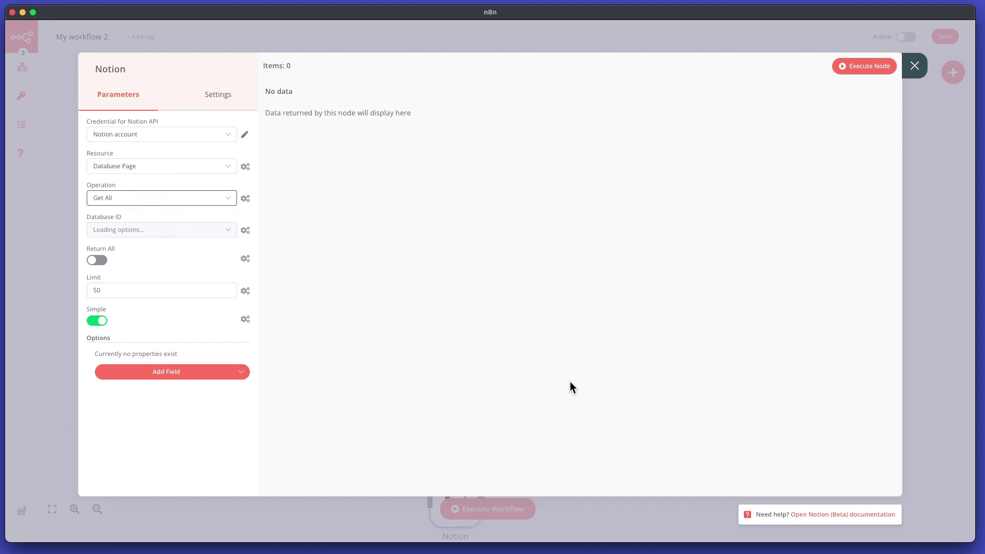
pyautogui.hotkey('ctrl', 'Left')
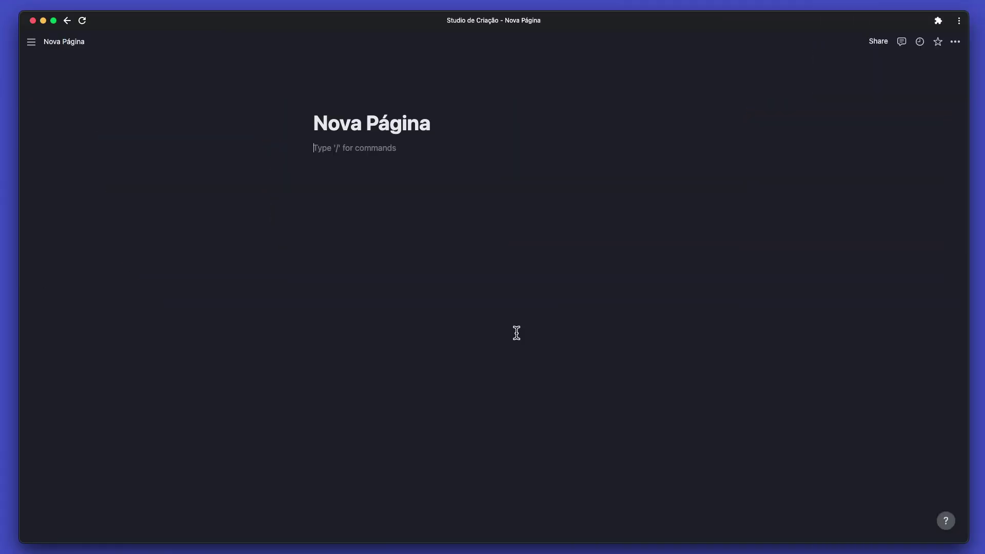
# Step: Insert an inline table database with /table and title it ALERTAME
pyautogui.write('/table')
pyautogui.press('Down')
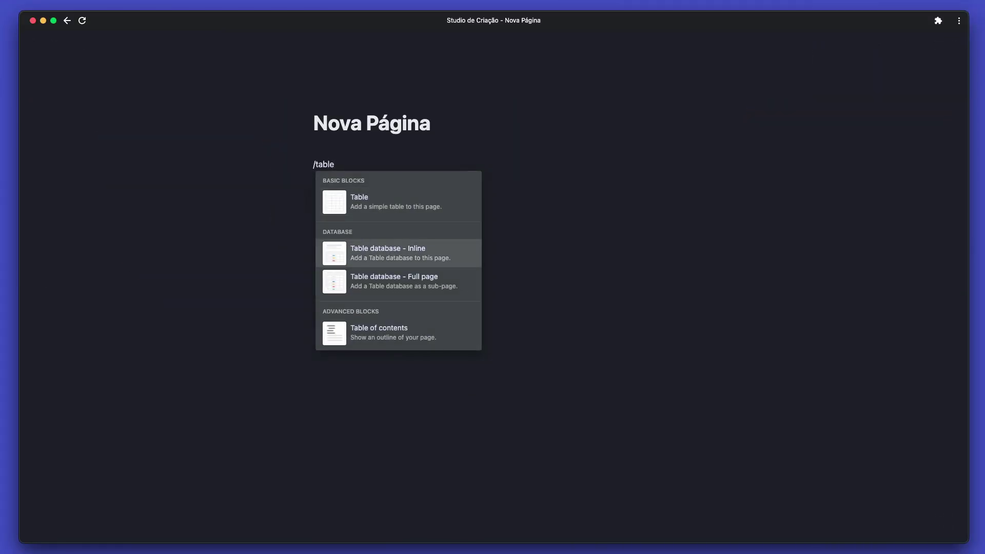
pyautogui.press('Return')
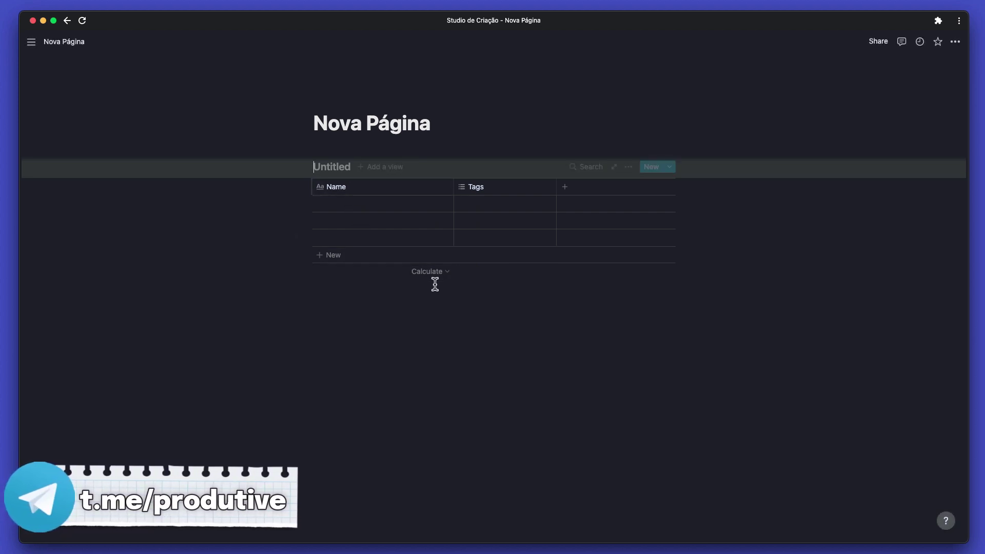
pyautogui.write('ALERTAME')
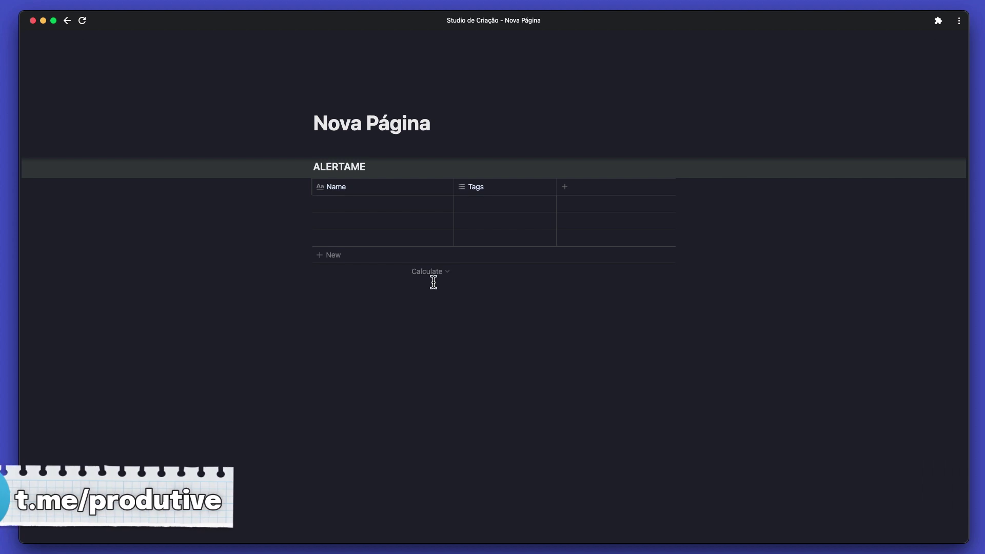
# Step: Enter rows Registro 1, Registro 2 and Registro 3 in the table
pyautogui.click(348, 203)
pyautogui.write('Registro 1')
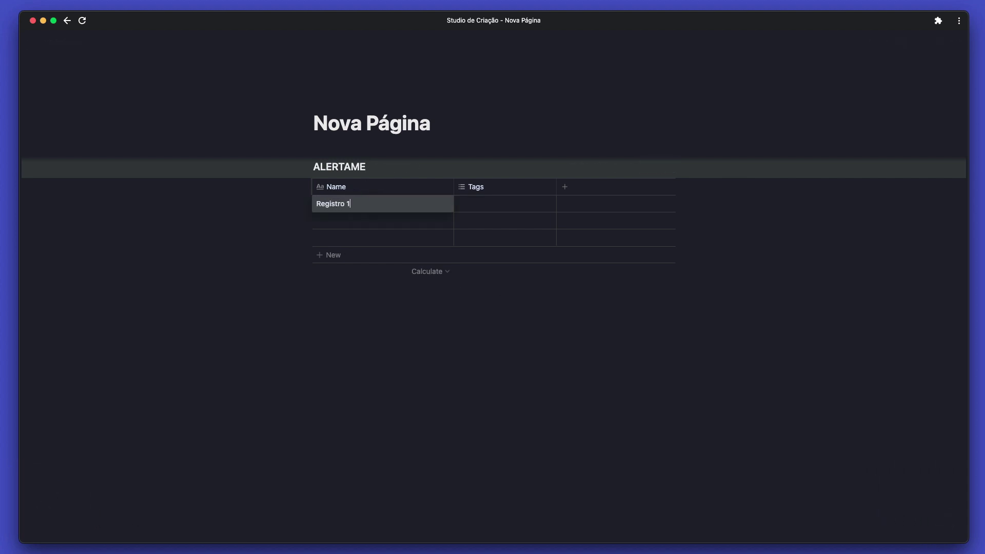
pyautogui.press('Return')
pyautogui.write('Re')
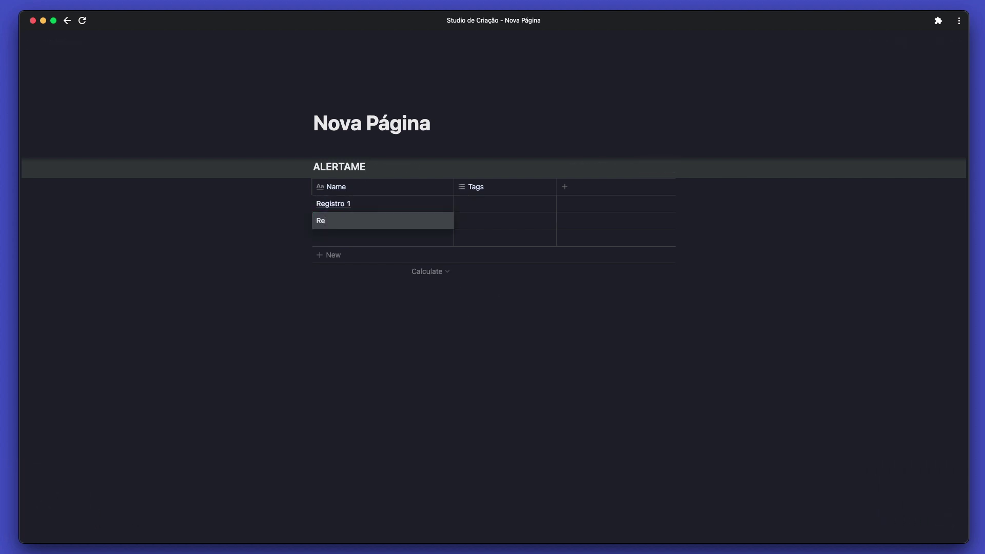
pyautogui.write('gistro 2')
pyautogui.press('Return')
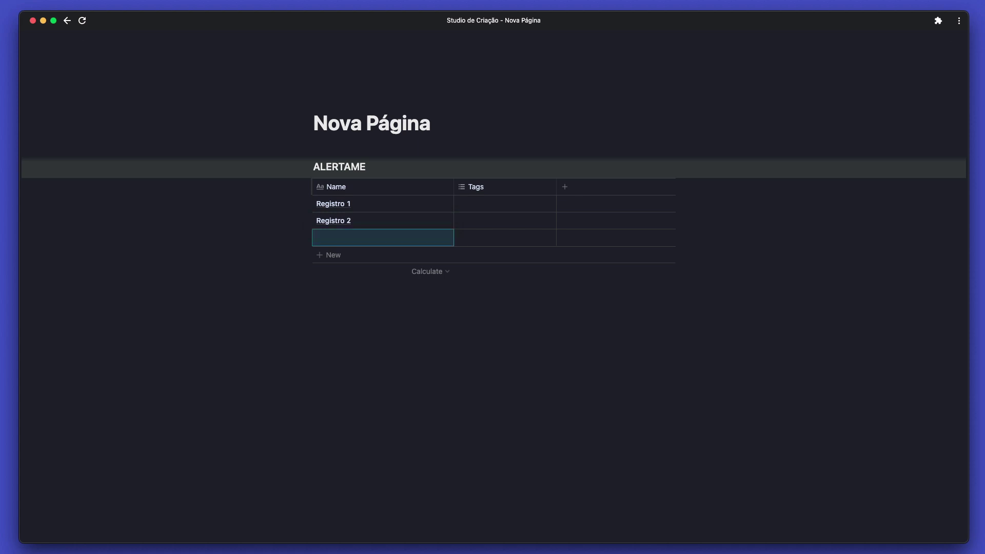
pyautogui.write('Registro 3')
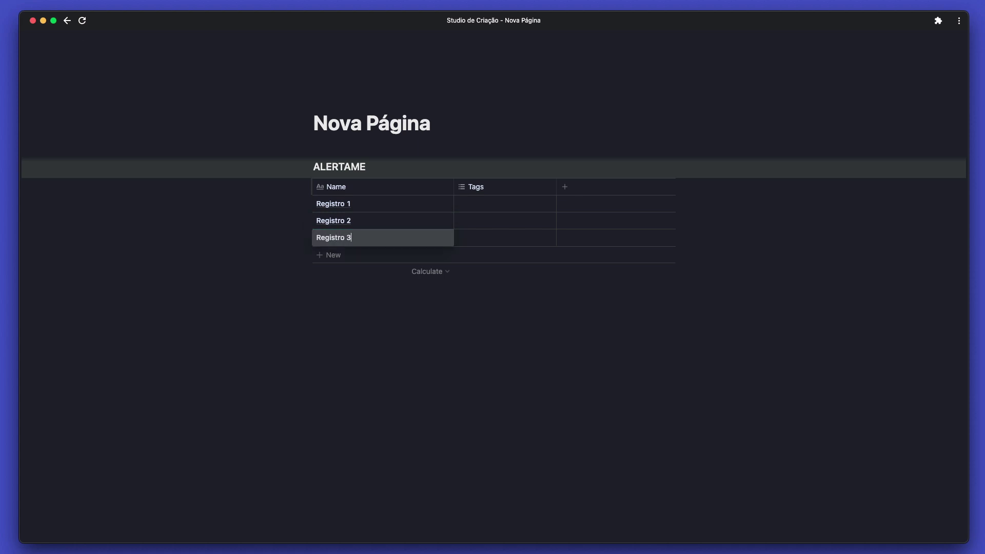
# Step: Change the Tags column to Select and tag Registro 1 with a new AVISO option
pyautogui.click(485, 187)
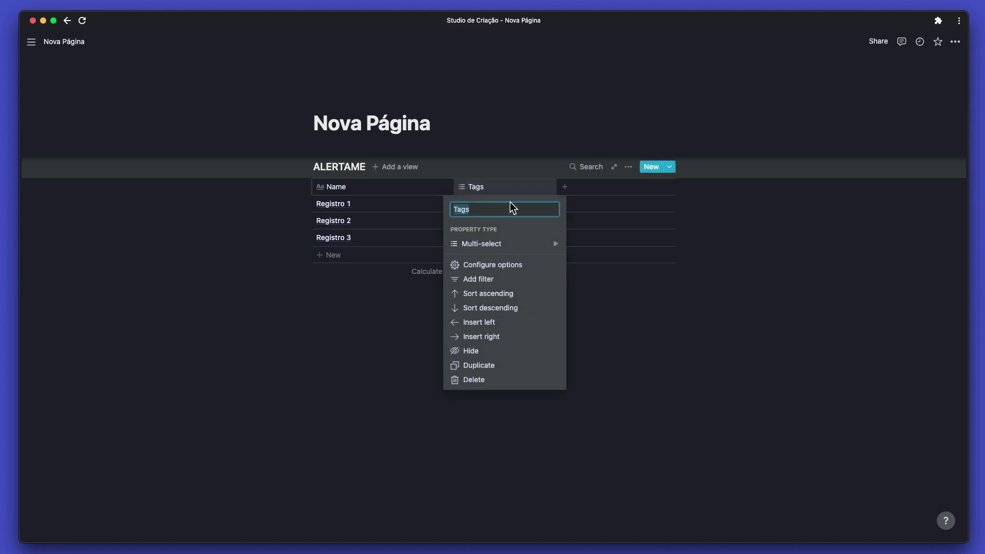
pyautogui.moveTo(518, 250)
pyautogui.click(588, 180)
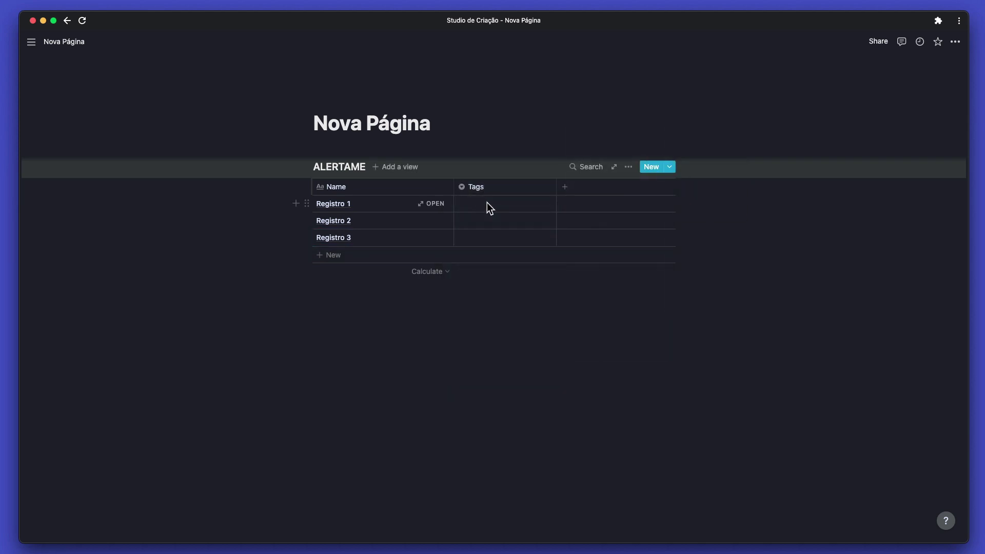
pyautogui.click(488, 204)
pyautogui.write('AVISO')
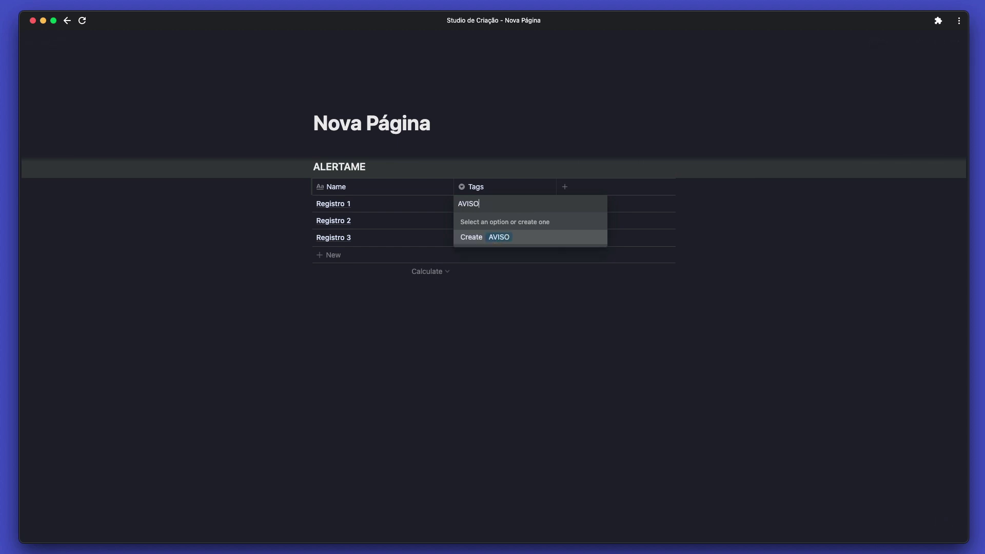
pyautogui.press('Return')
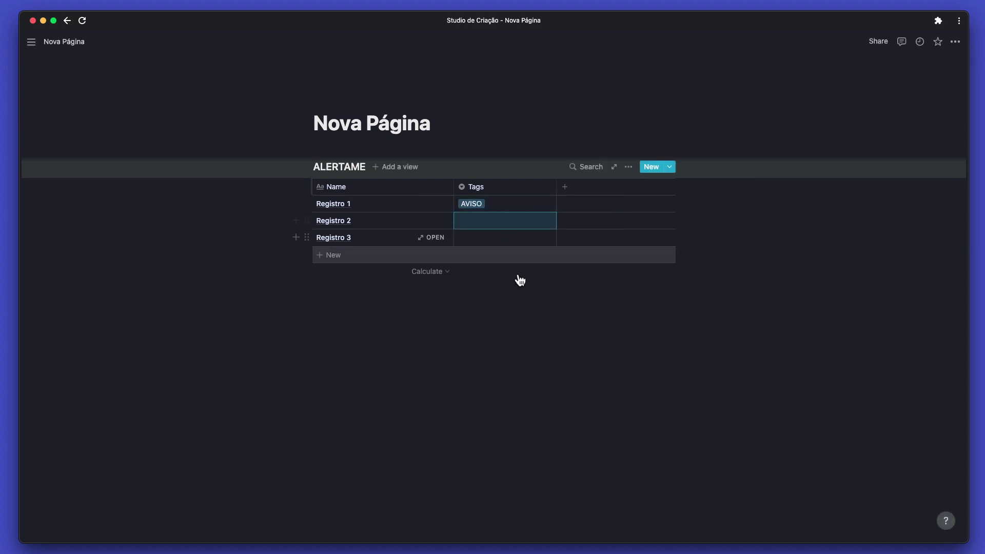
pyautogui.click(650, 278)
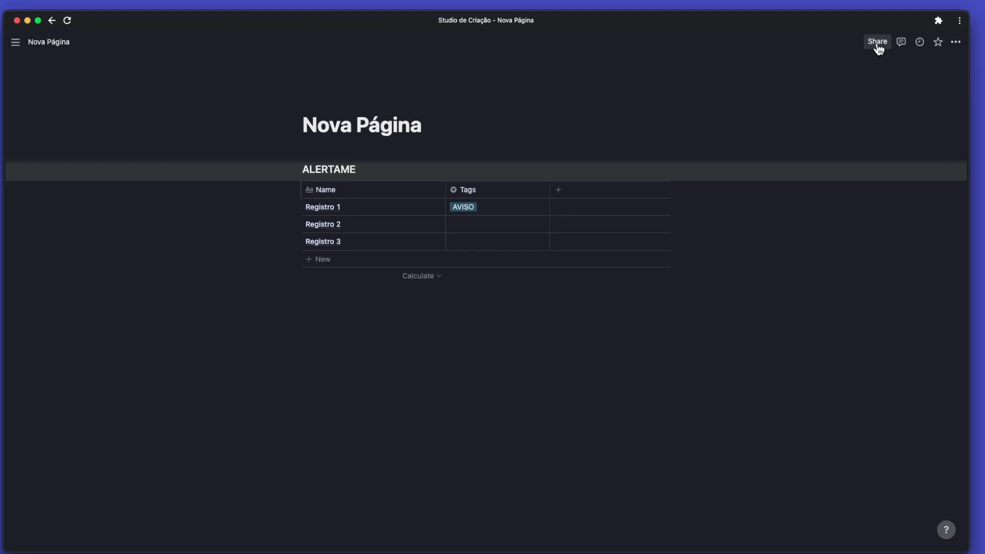
# Step: Invite the N8N_Teste integration to Nova Página with edit access
pyautogui.click(877, 43)
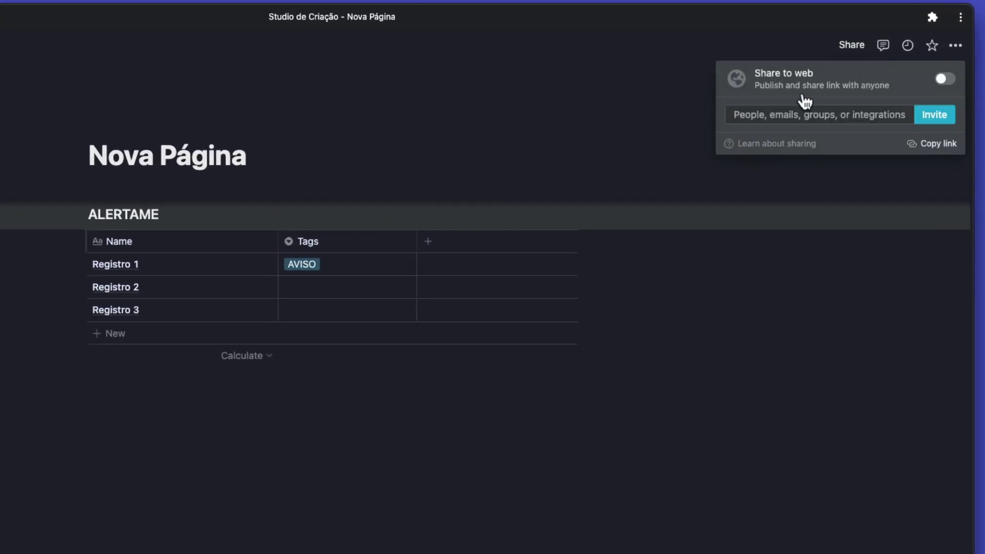
pyautogui.click(831, 97)
pyautogui.write('n8n')
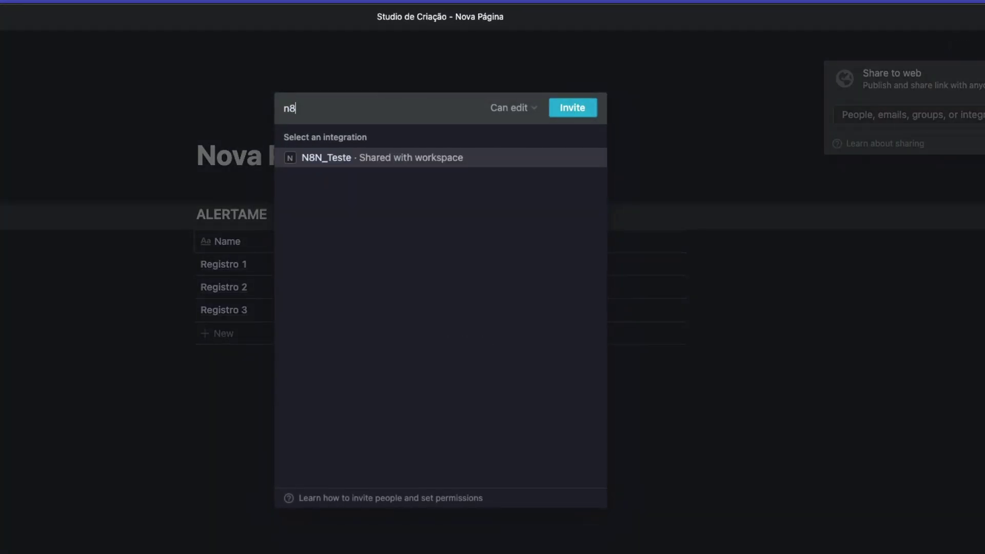
pyautogui.click(334, 163)
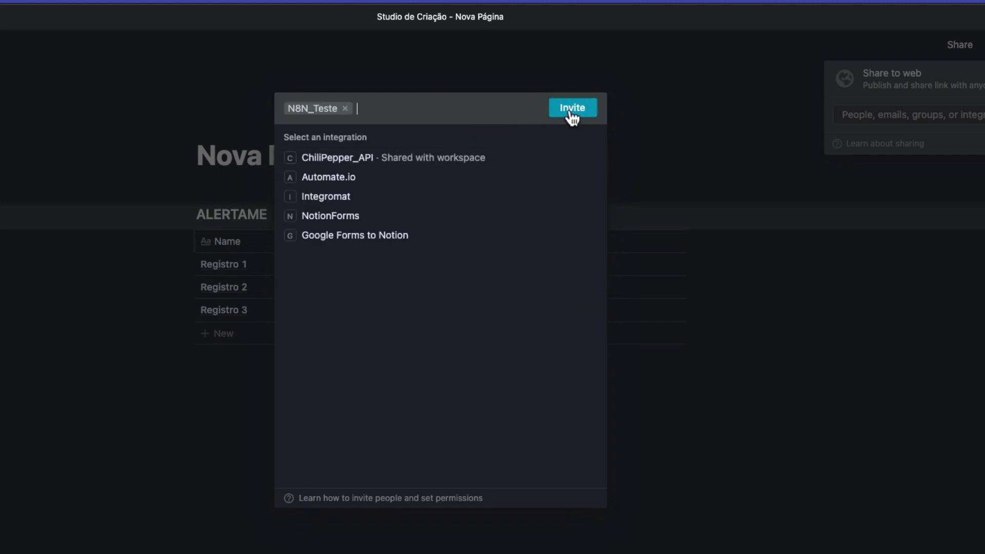
pyautogui.click(571, 112)
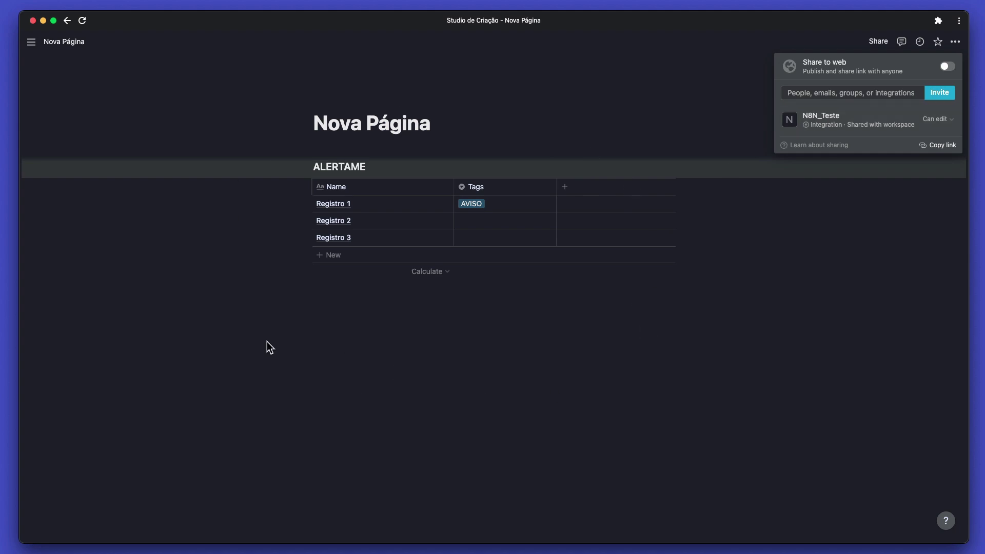
pyautogui.click(494, 400)
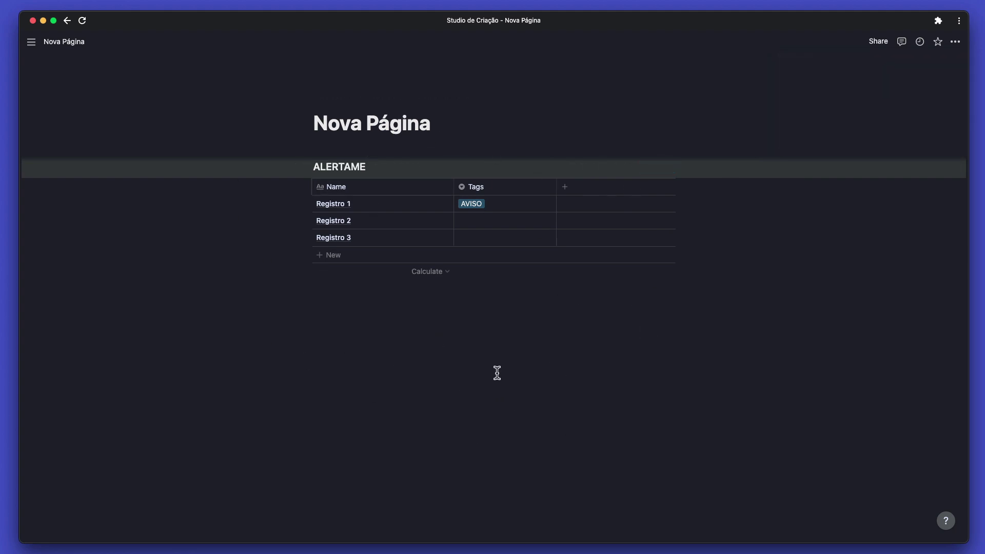
pyautogui.hotkey('ctrl', 'Right')
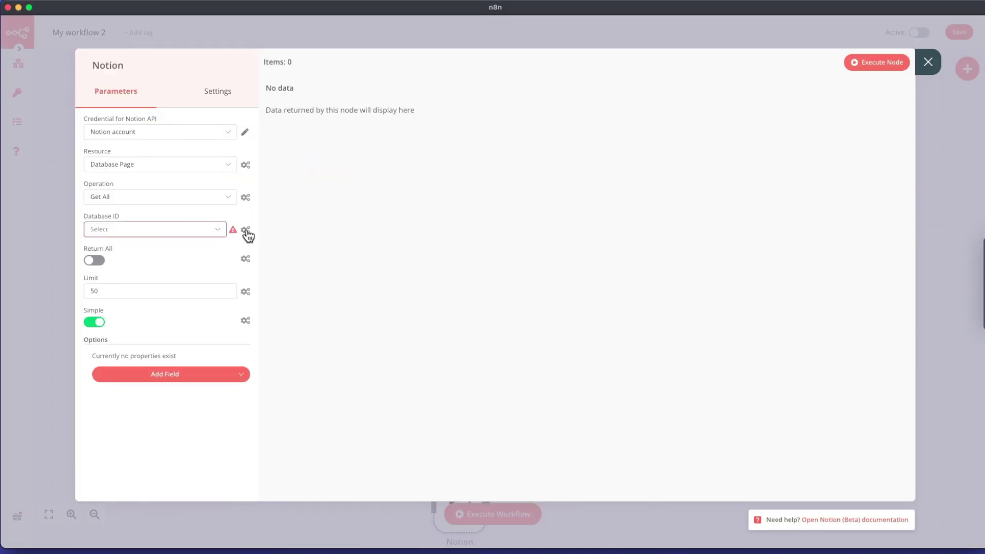
# Step: Select the ALERTAME database, enable Return All, and execute the node to get Registro 1–3
pyautogui.click(246, 231)
pyautogui.click(232, 261)
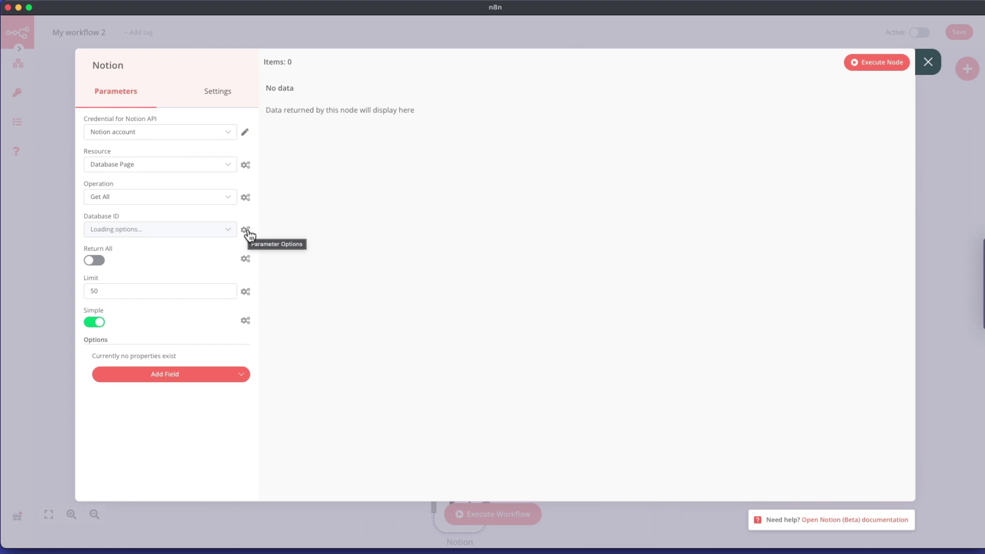
pyautogui.click(220, 230)
pyautogui.write('aler')
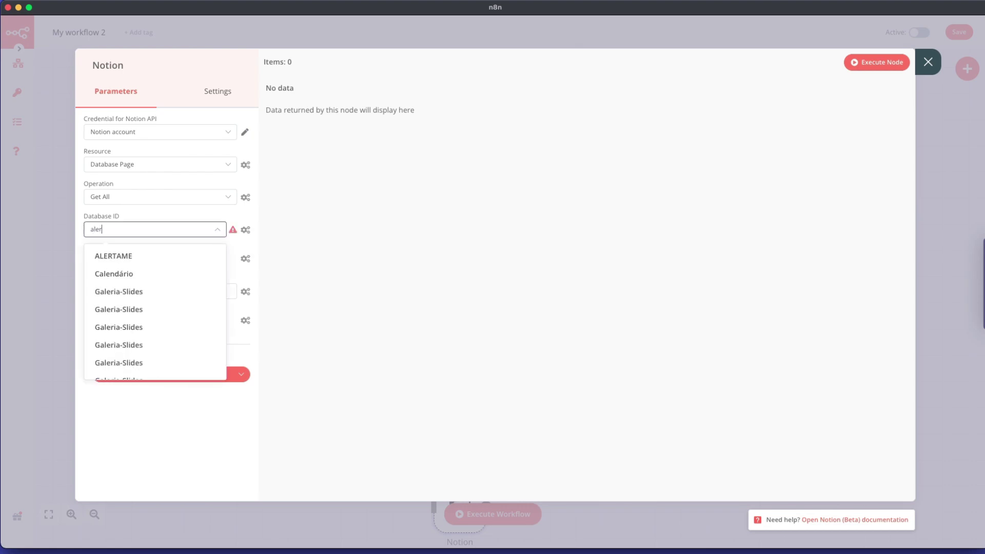
pyautogui.click(116, 257)
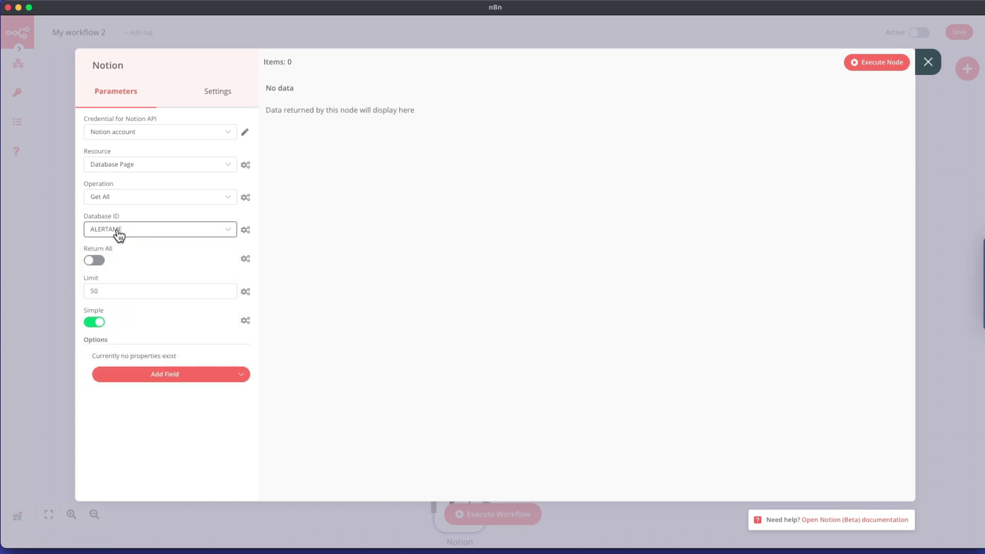
pyautogui.click(95, 260)
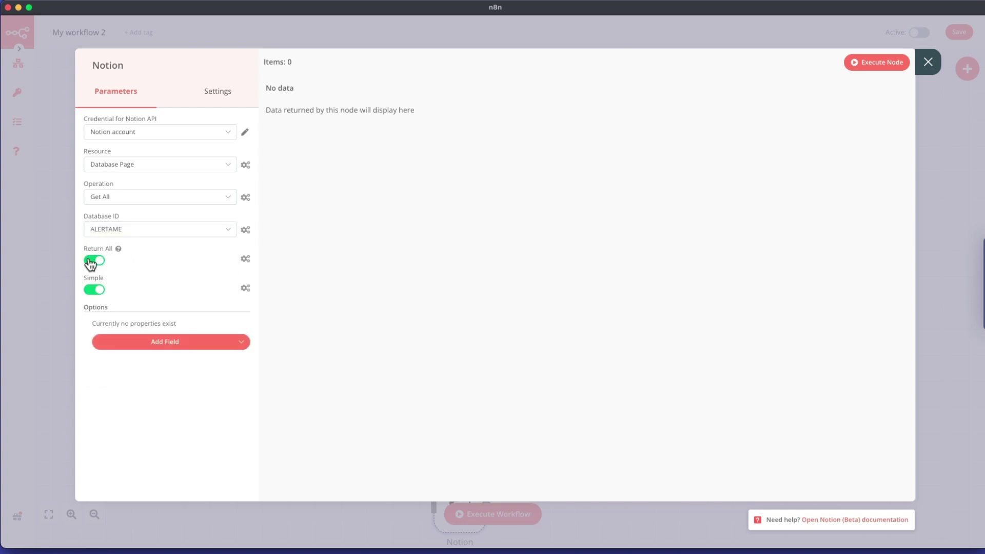
pyautogui.click(880, 63)
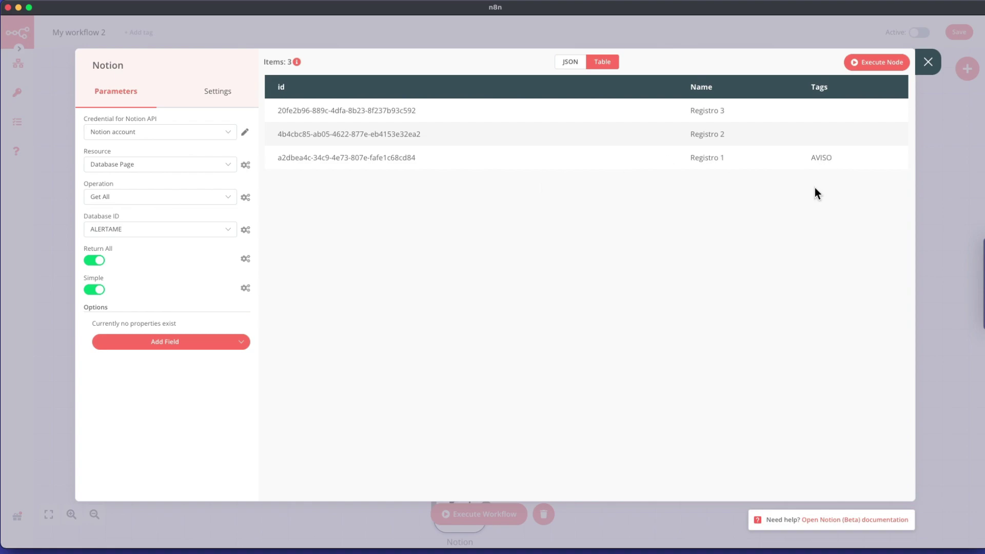
# Step: Add a single-condition filter Tags Equals AVISO and rerun, returning only Registro 1
pyautogui.click(166, 349)
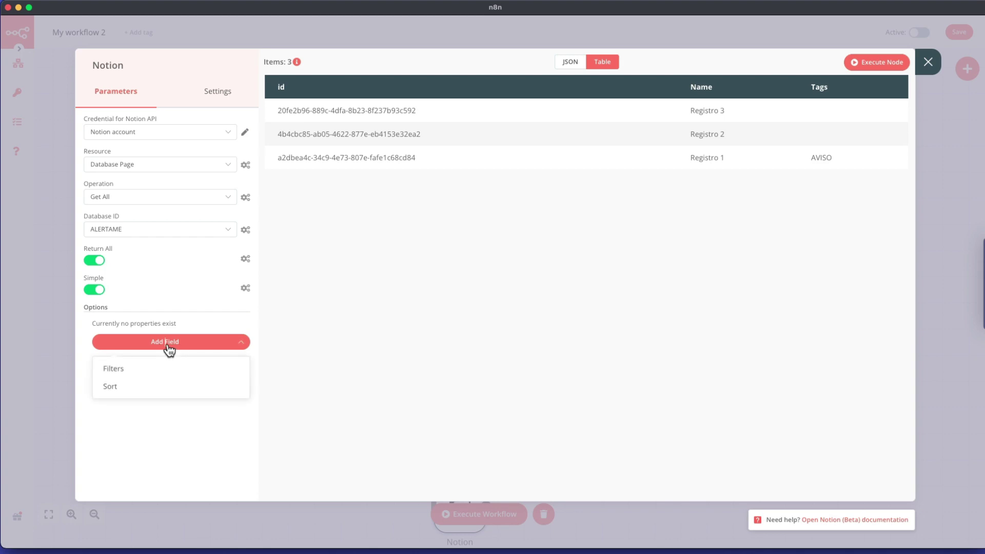
pyautogui.click(121, 374)
pyautogui.click(203, 361)
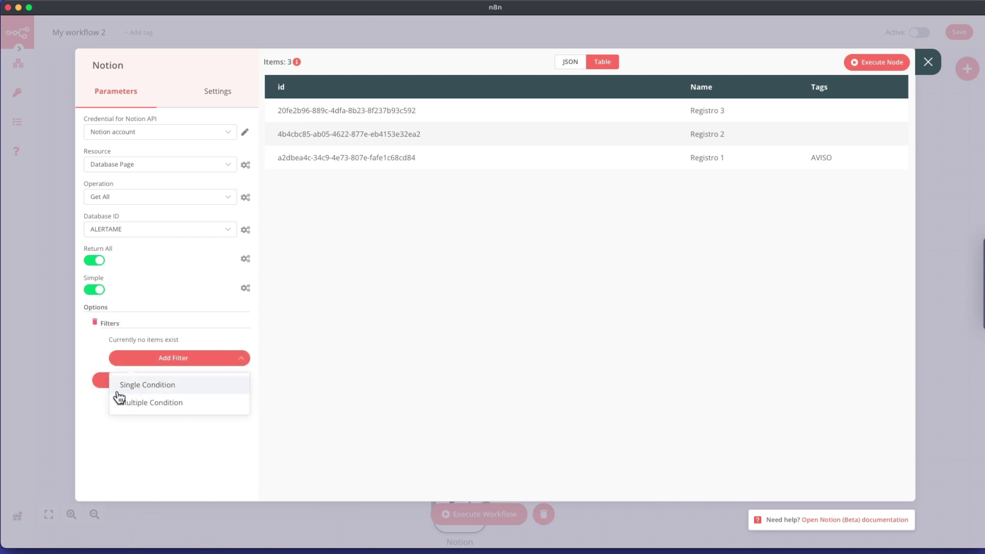
pyautogui.click(149, 388)
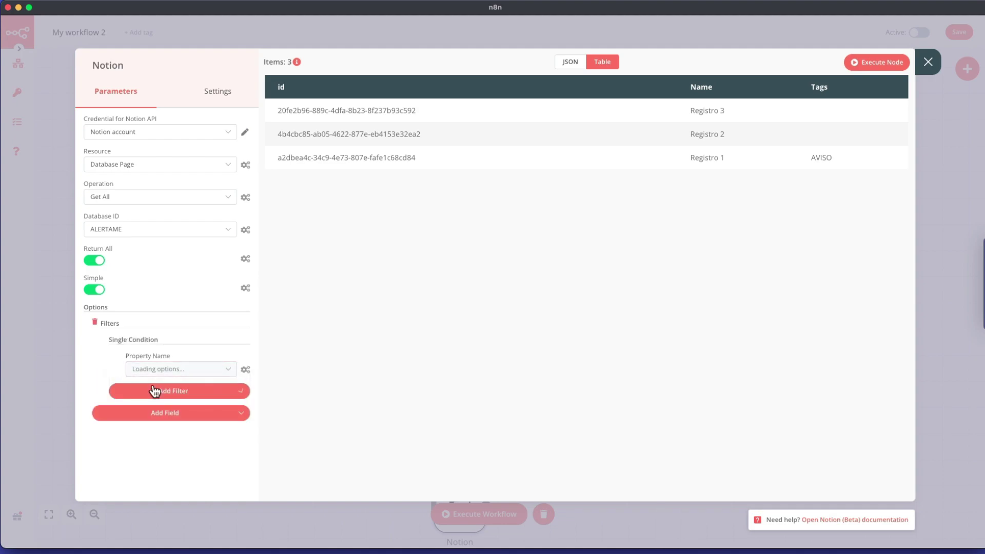
pyautogui.click(185, 373)
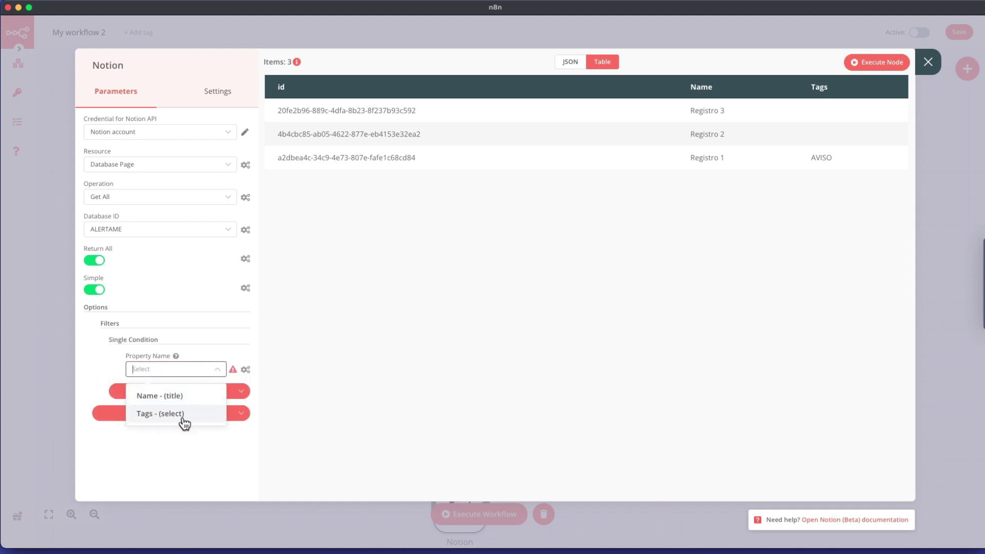
pyautogui.click(160, 418)
pyautogui.click(165, 404)
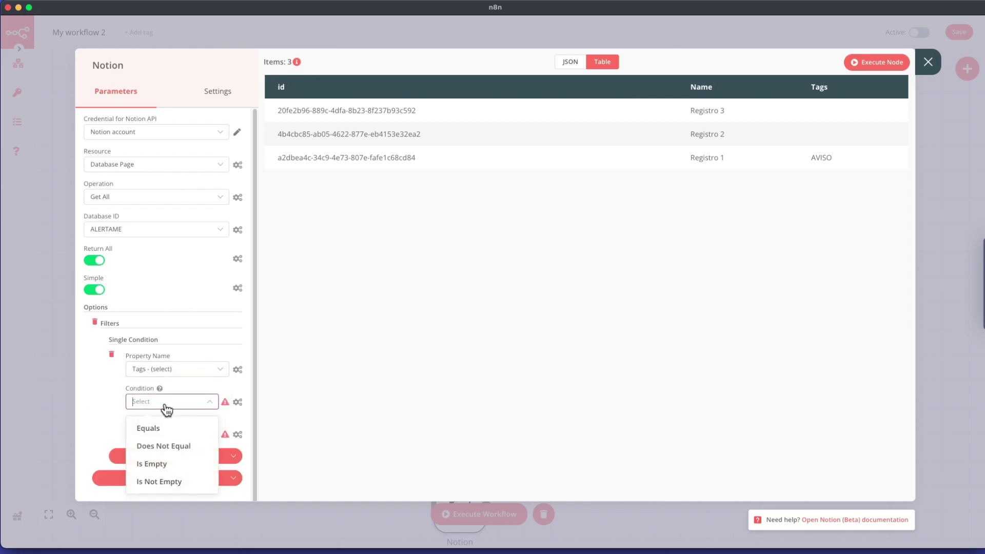
pyautogui.click(161, 429)
pyautogui.click(161, 434)
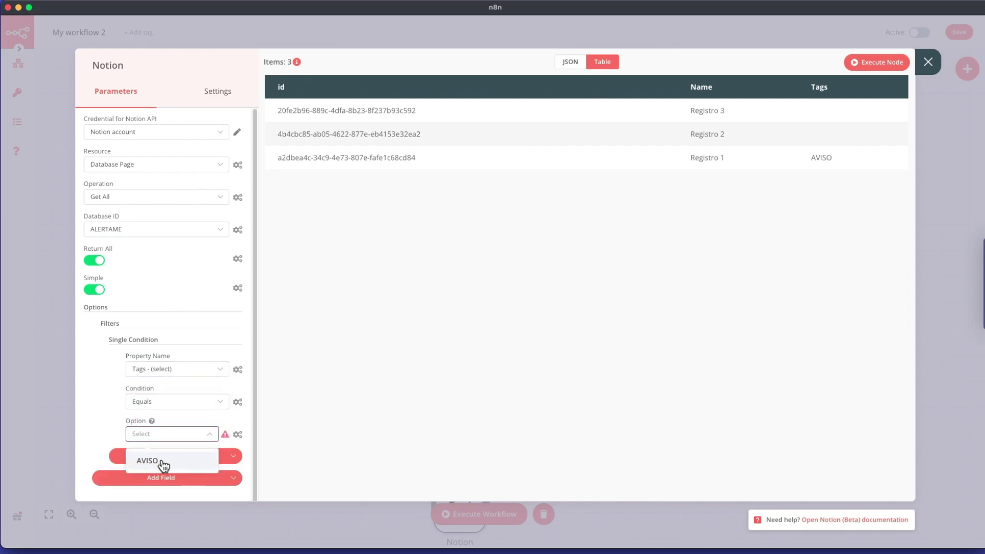
pyautogui.click(161, 462)
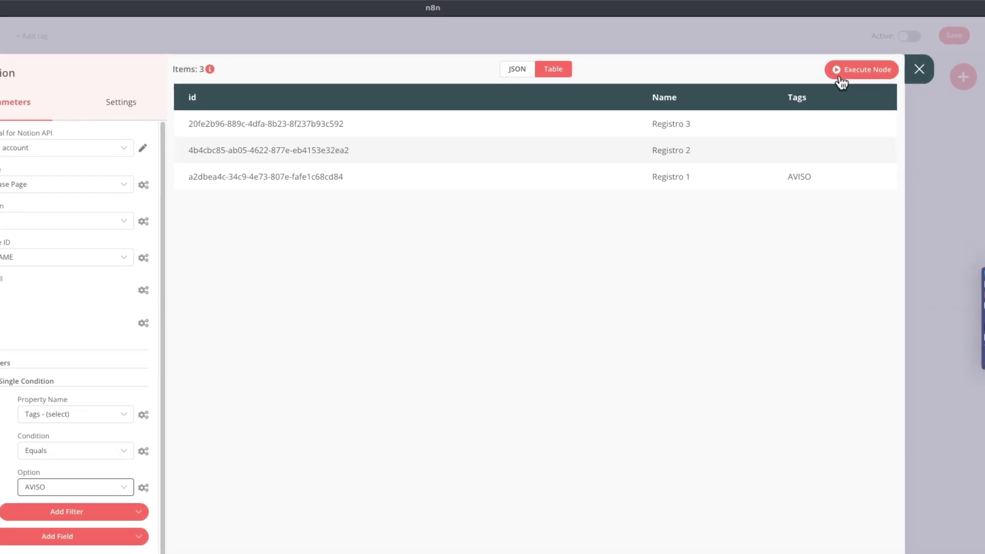
pyautogui.click(842, 73)
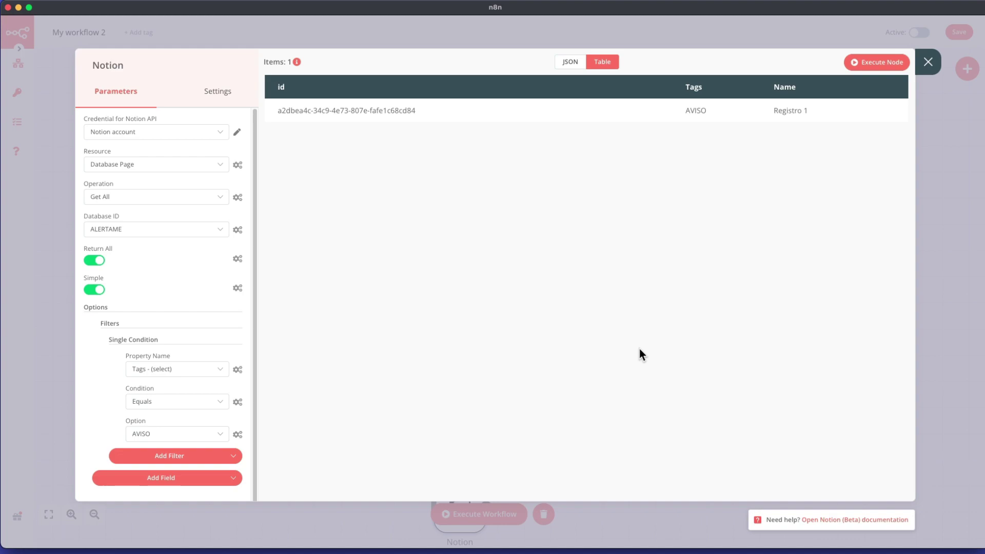
pyautogui.hotkey('ctrl', 'Right')
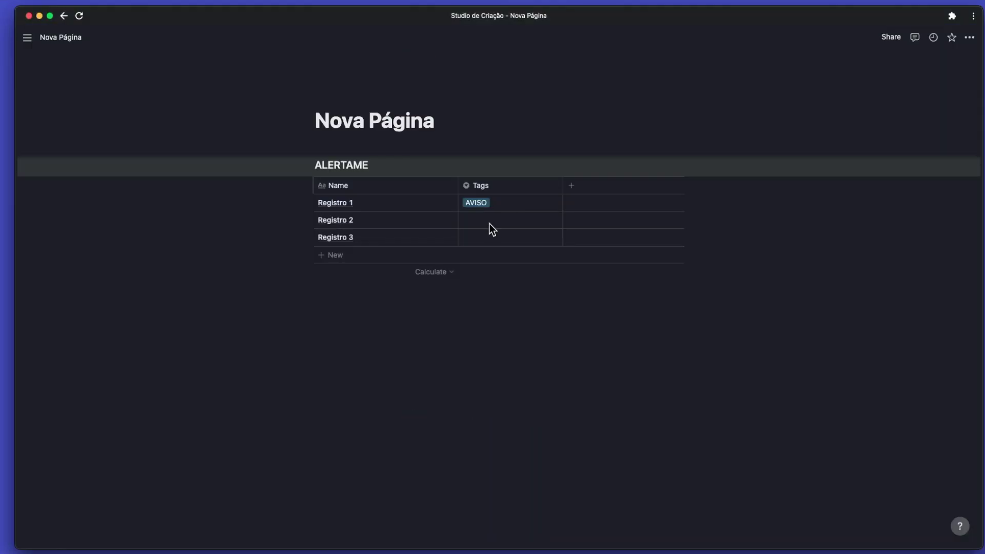
# Step: Add the AVISO tag to Registro 2's Tags cell in the ALERTAME table
pyautogui.click(489, 225)
pyautogui.click(489, 257)
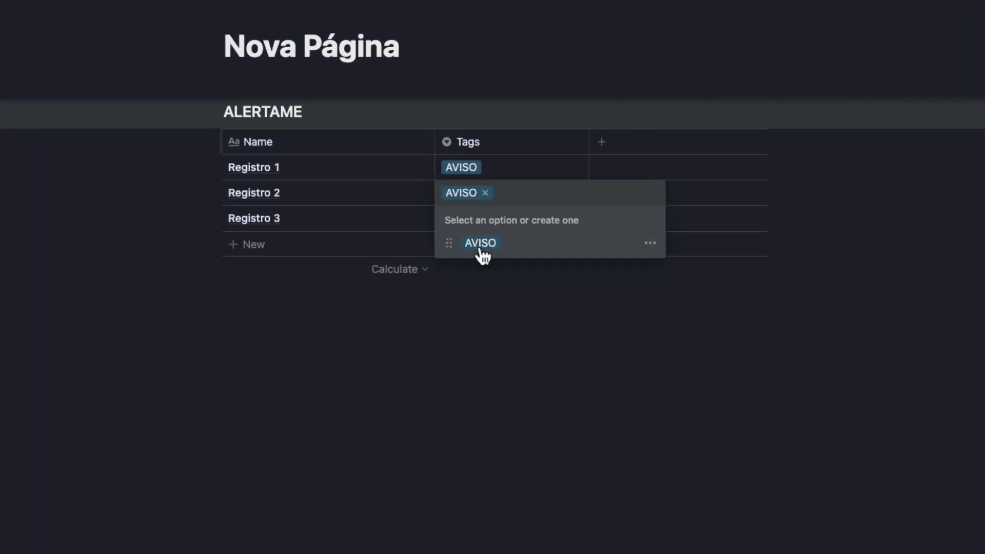
pyautogui.click(493, 330)
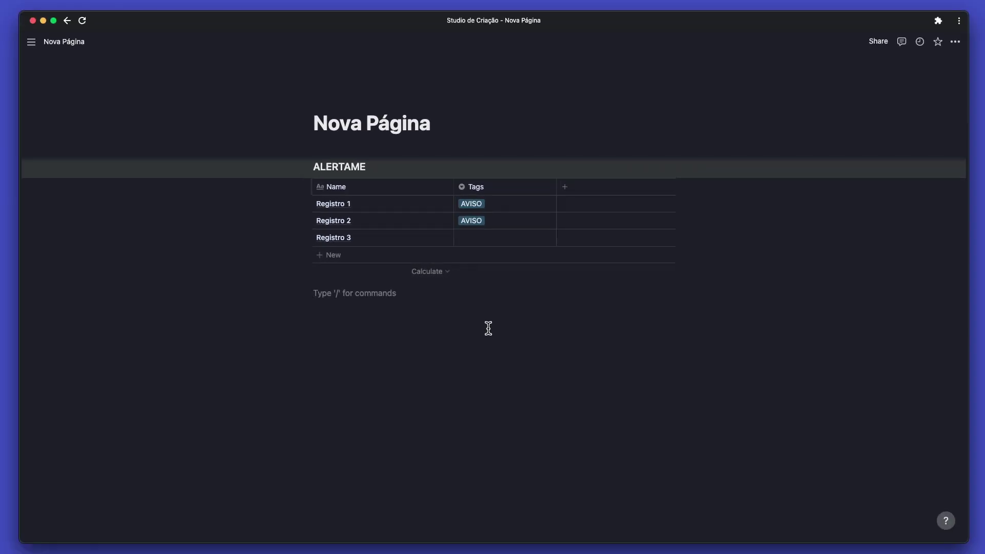
pyautogui.hotkey('ctrl', 'Left')
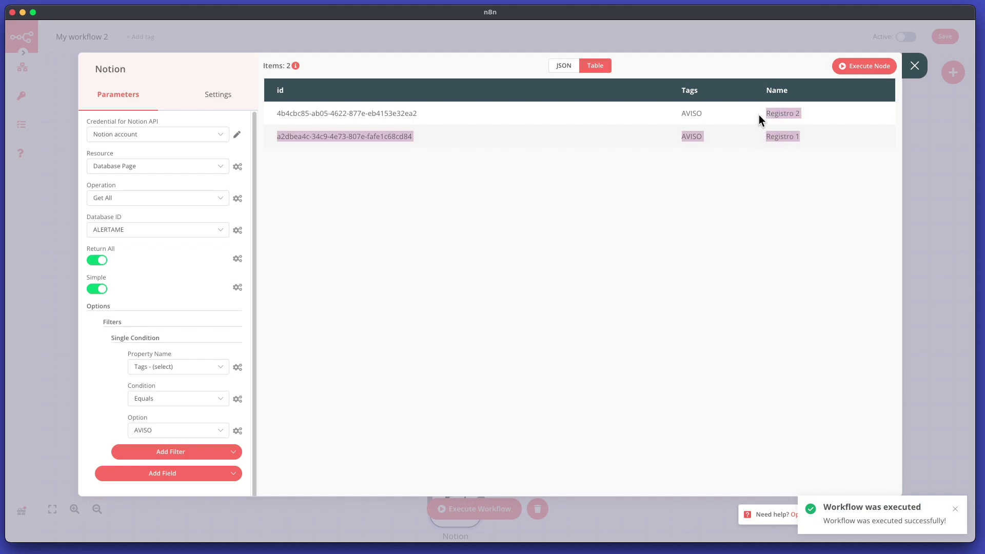
# Step: Return to the canvas and move the Notion node up beside Start
pyautogui.click(913, 67)
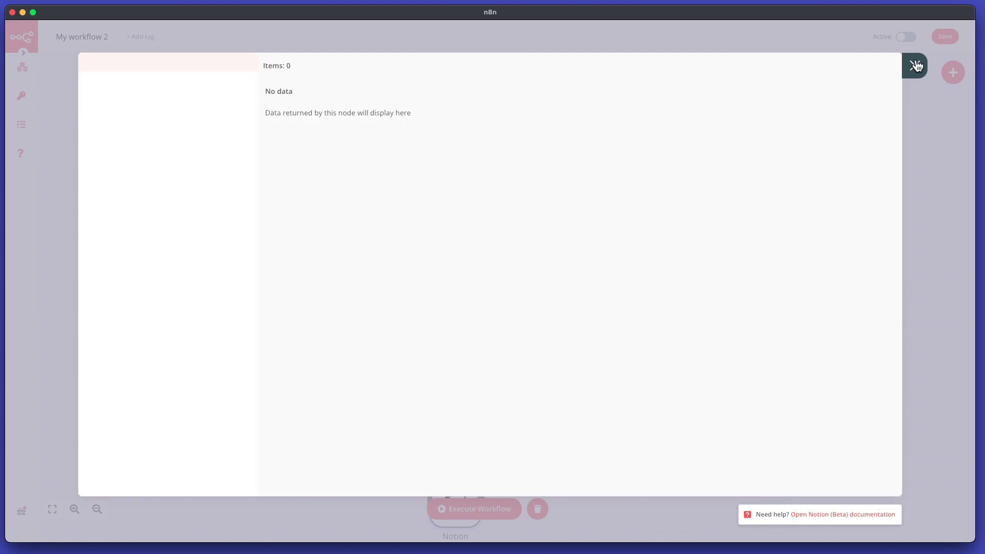
pyautogui.moveTo(463, 487)
pyautogui.moveTo(463, 486); pyautogui.dragTo(352, 199)
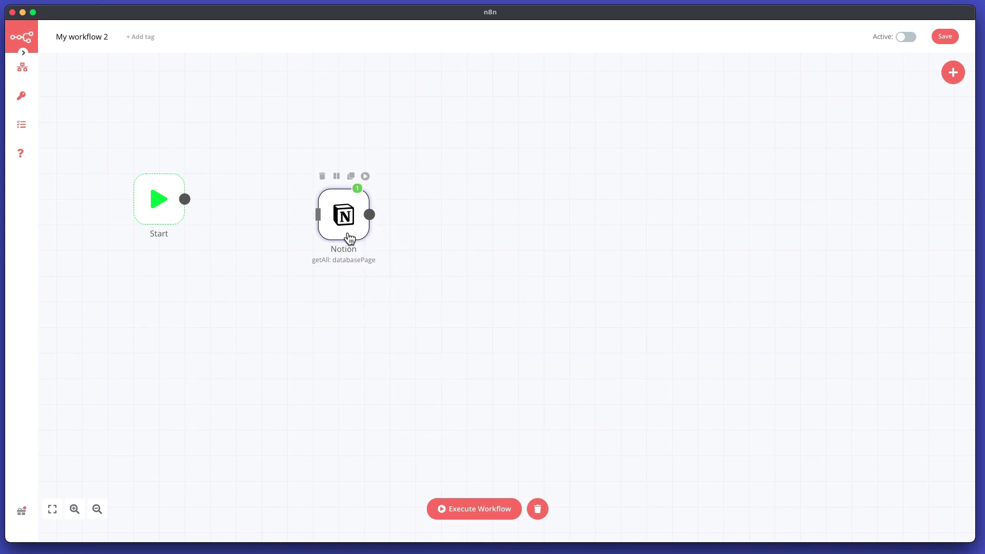
# Step: Rename the Notion node to Carrega_Dados_Notion and nudge it into position
pyautogui.doubleClick(322, 223)
pyautogui.click(105, 70)
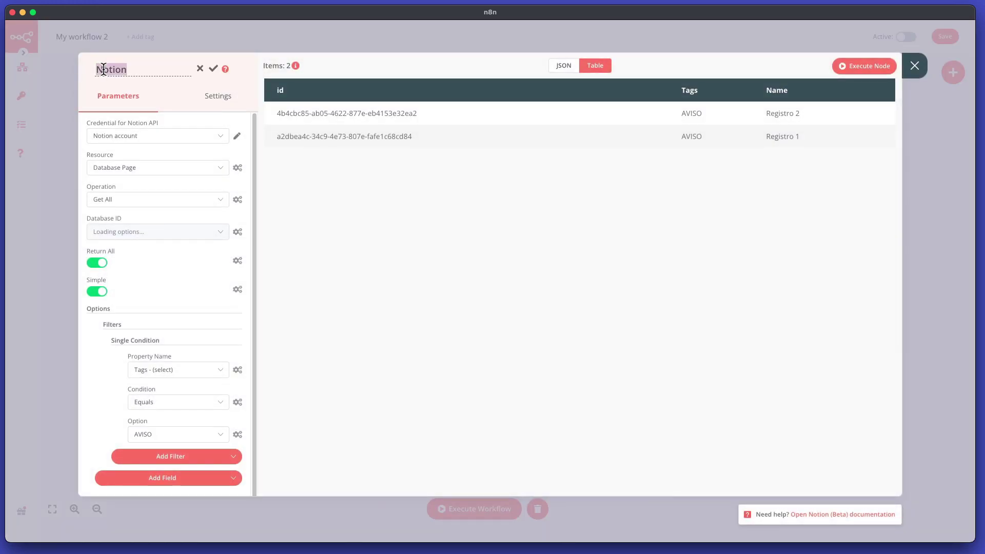
pyautogui.write('Carrega_Dados_N')
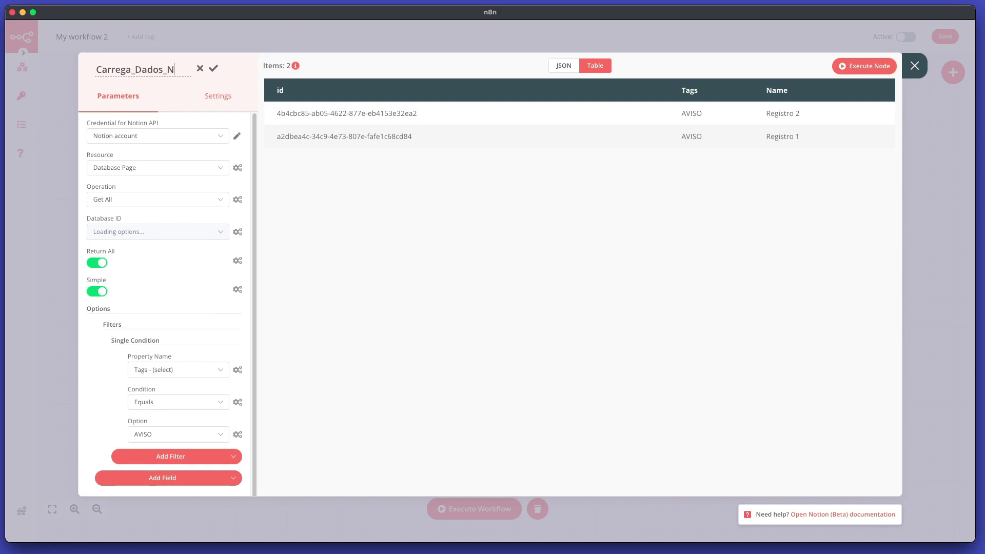
pyautogui.write('otion')
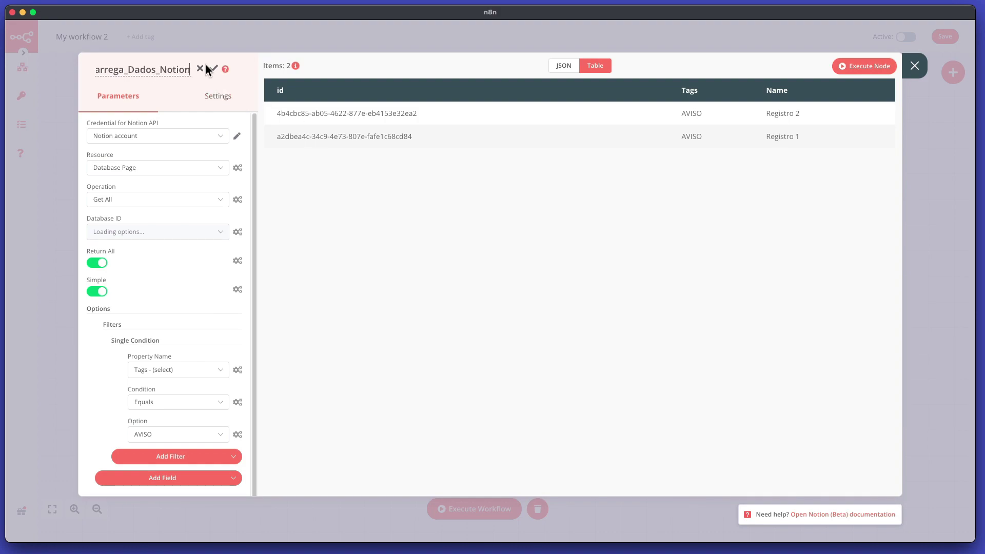
pyautogui.press('Escape')
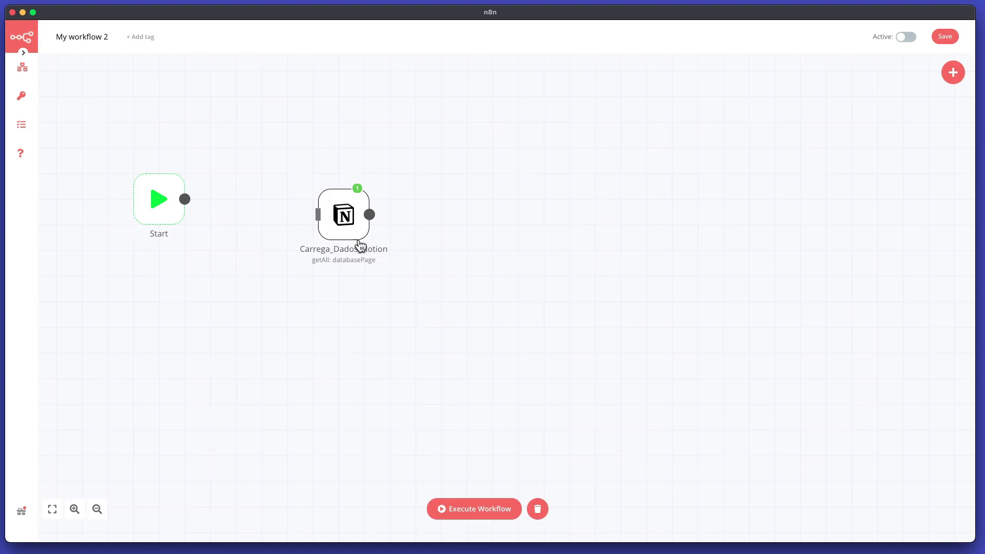
pyautogui.moveTo(359, 241); pyautogui.dragTo(308, 236)
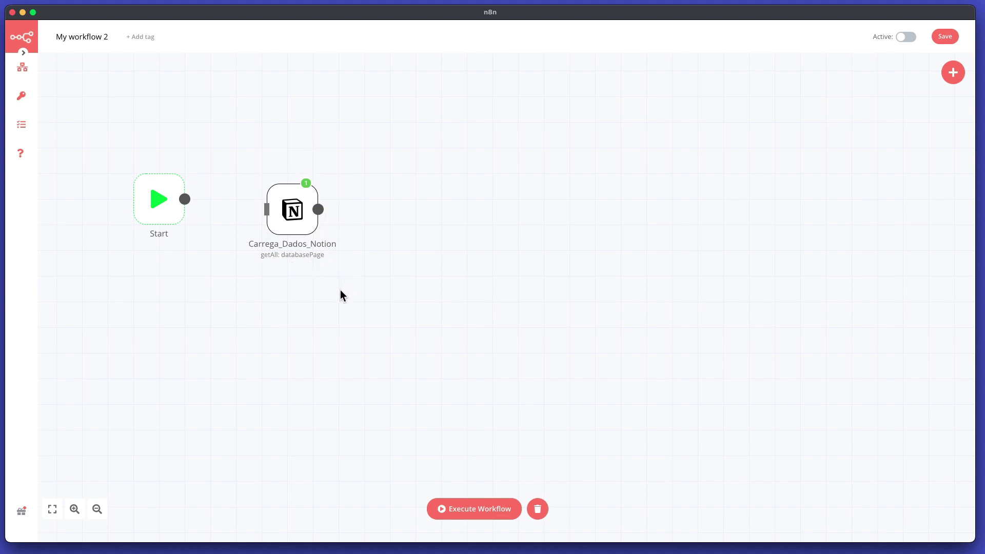
pyautogui.moveTo(319, 212); pyautogui.dragTo(473, 228)
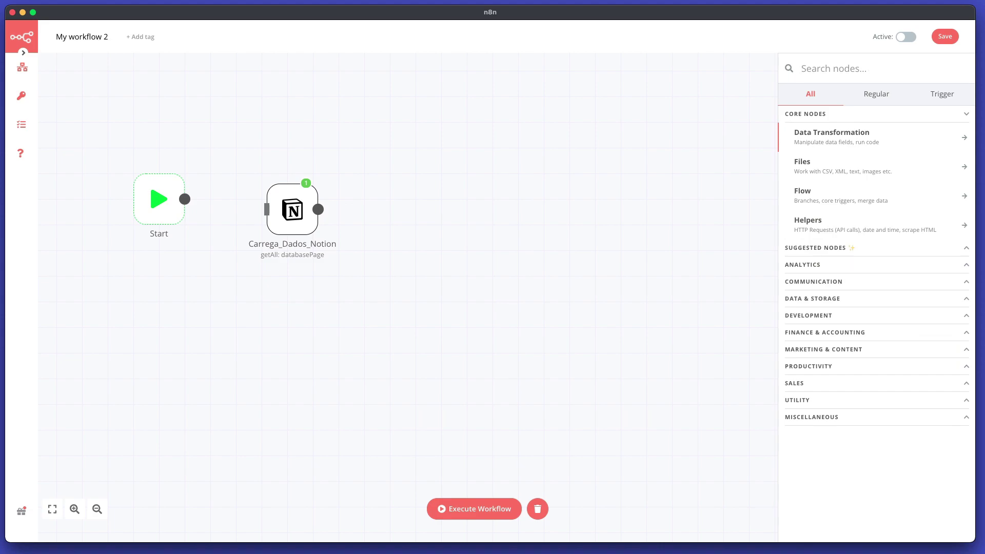
# Step: Search 'email' and add a Send Email node after Carrega_Dados_Notion
pyautogui.write('email')
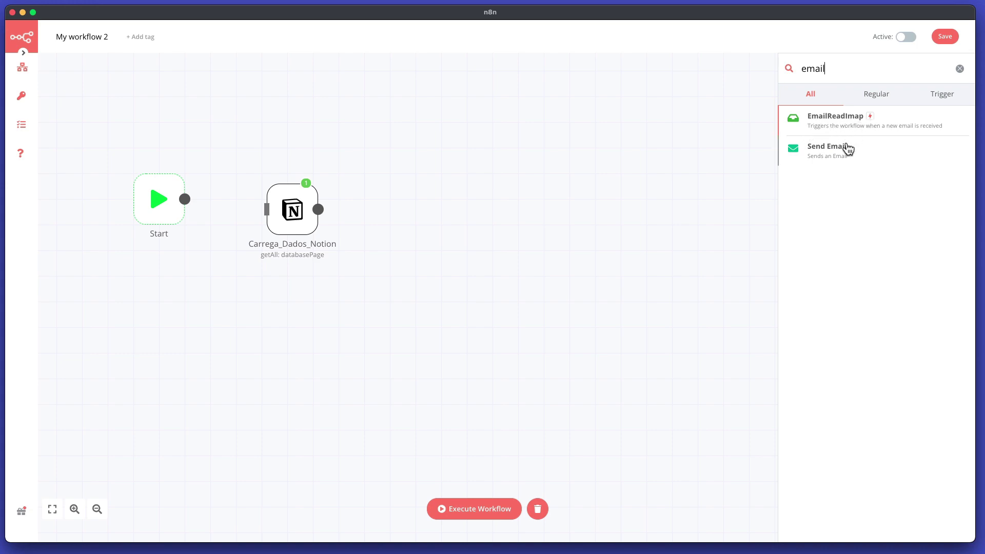
pyautogui.click(832, 154)
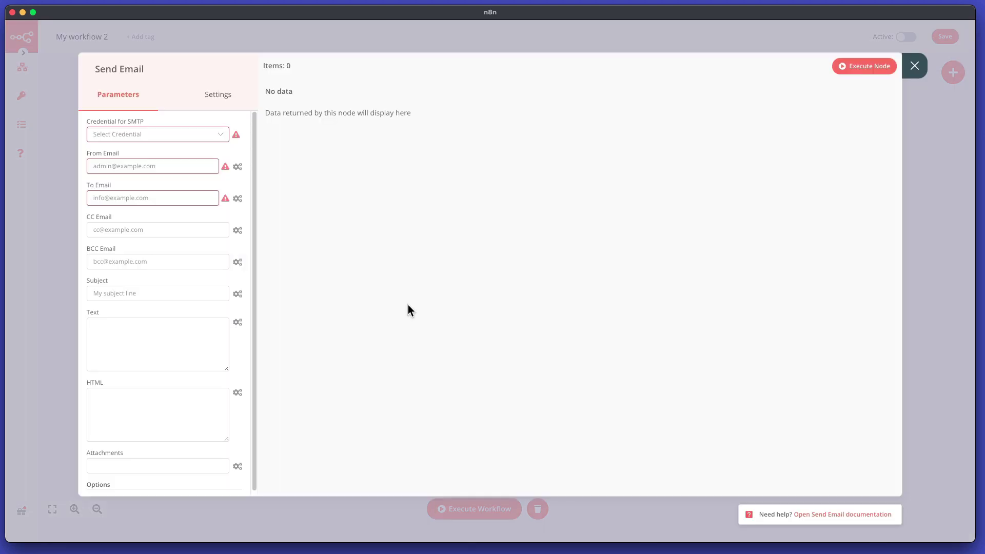
# Step: Choose the existing SMTP credential and fill in the sender and recipient email addresses
pyautogui.click(179, 137)
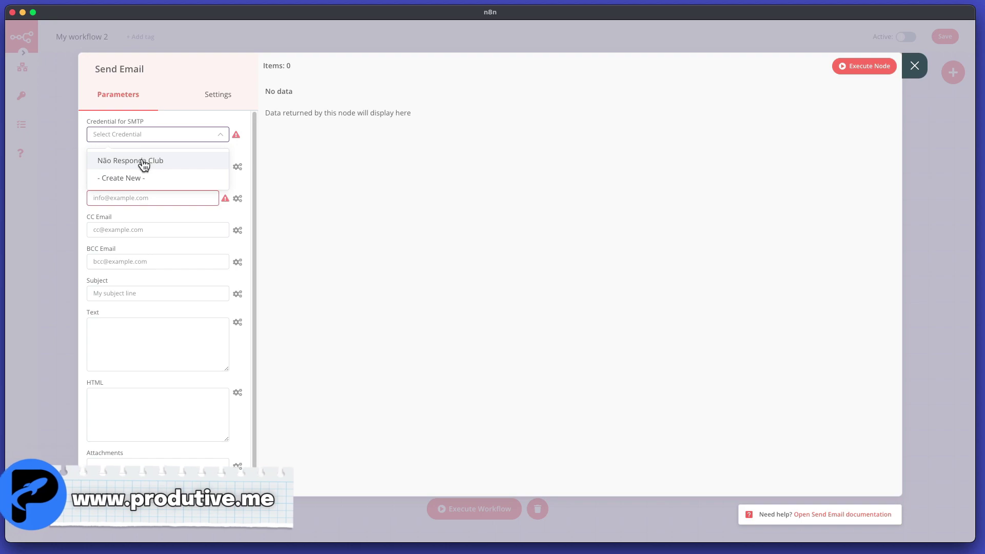
pyautogui.click(139, 164)
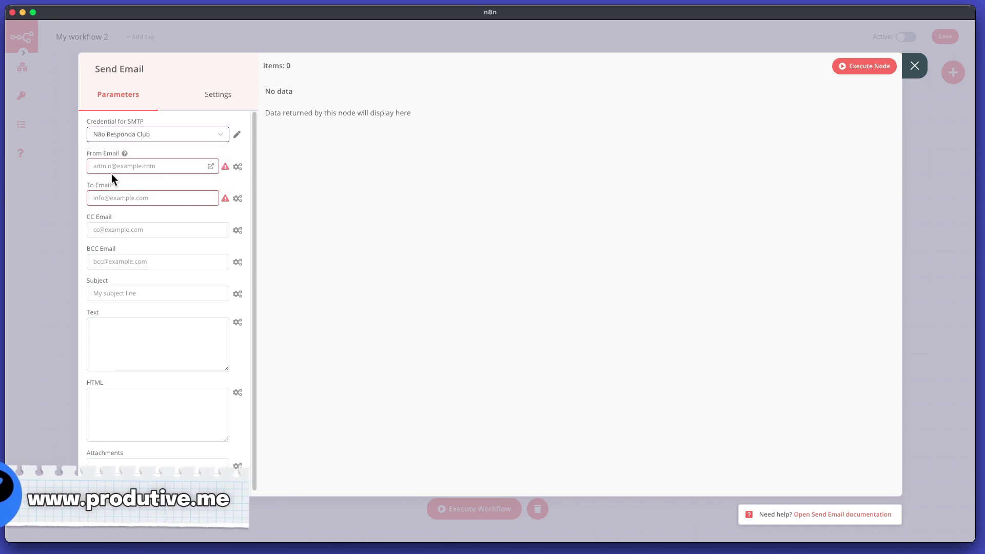
pyautogui.click(144, 169)
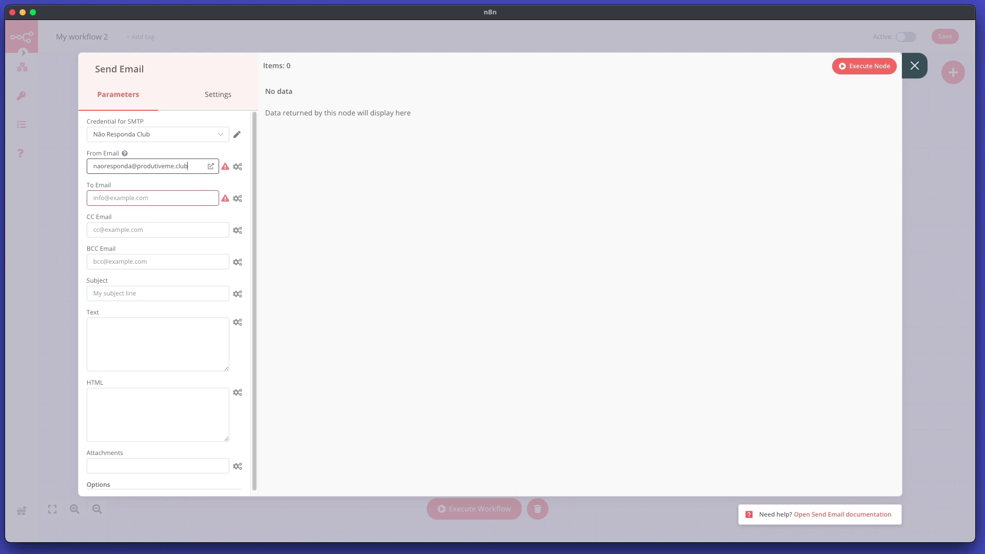
pyautogui.click(186, 198)
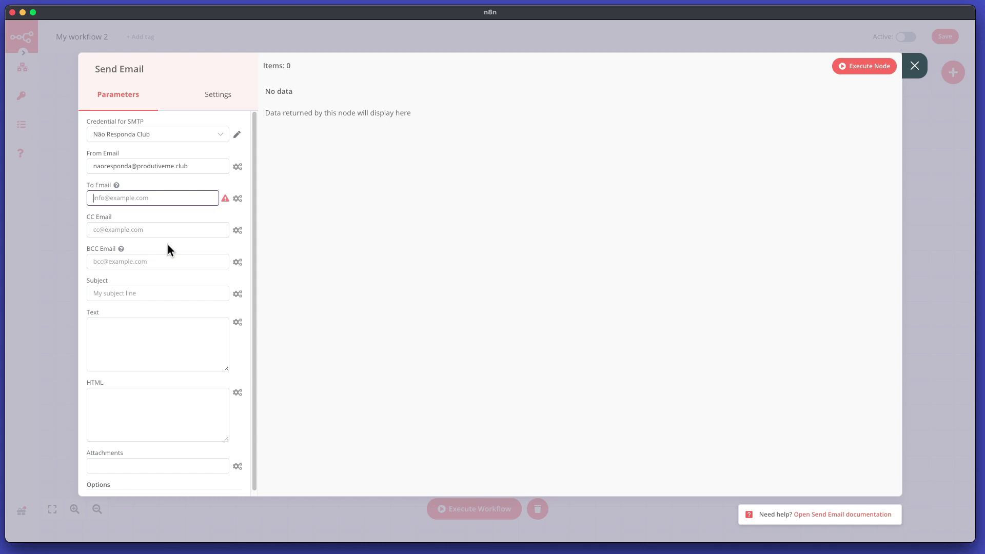
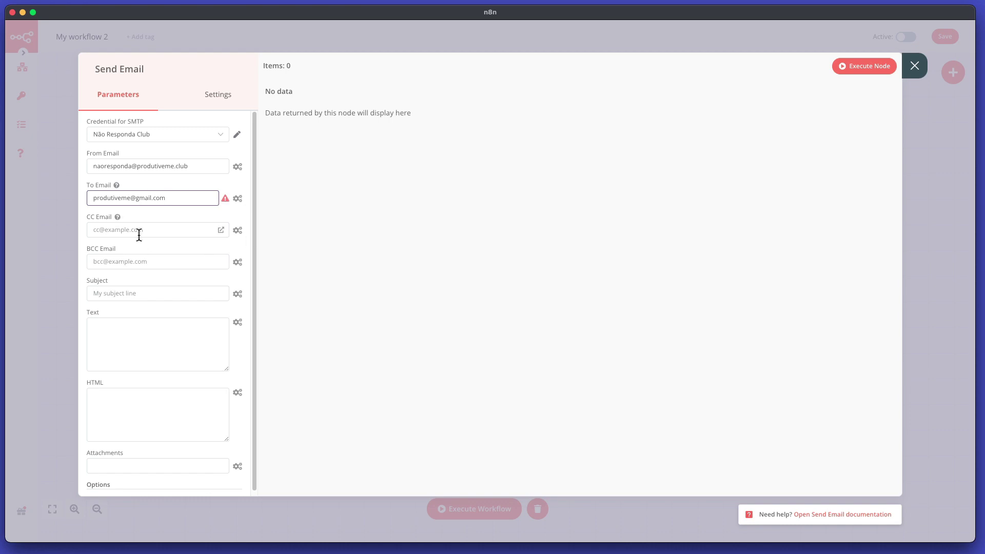
pyautogui.scroll(-1, 102, 225)
pyautogui.scroll(-3, 107, 229)
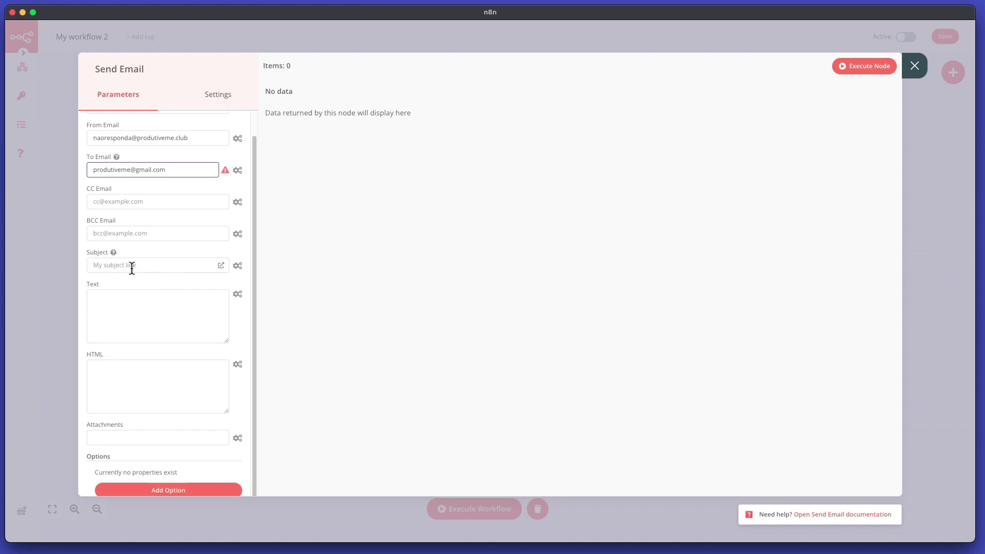
# Step: Set the email subject to AVISO, briefly checking the expanded Text editor
pyautogui.click(147, 267)
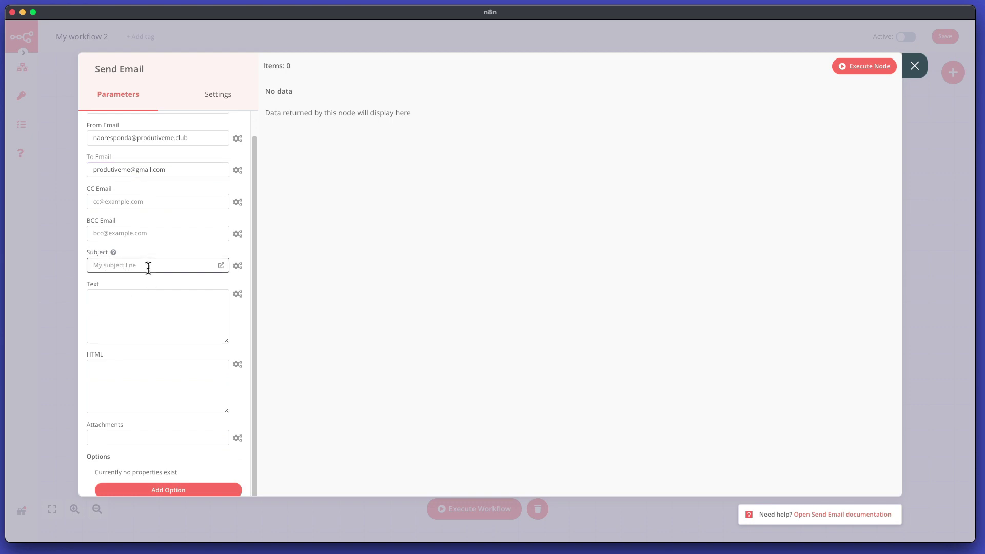
pyautogui.write('AVISO')
pyautogui.click(144, 317)
pyautogui.click(861, 71)
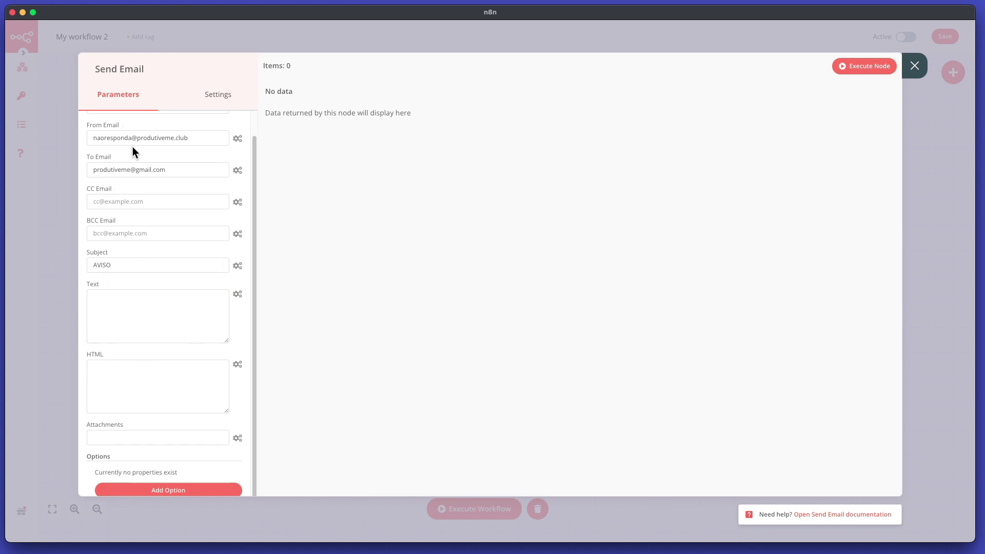
# Step: Make Text an expression: 'Oi, esse é um aviso:' followed by the input JSON's Name field
pyautogui.click(238, 299)
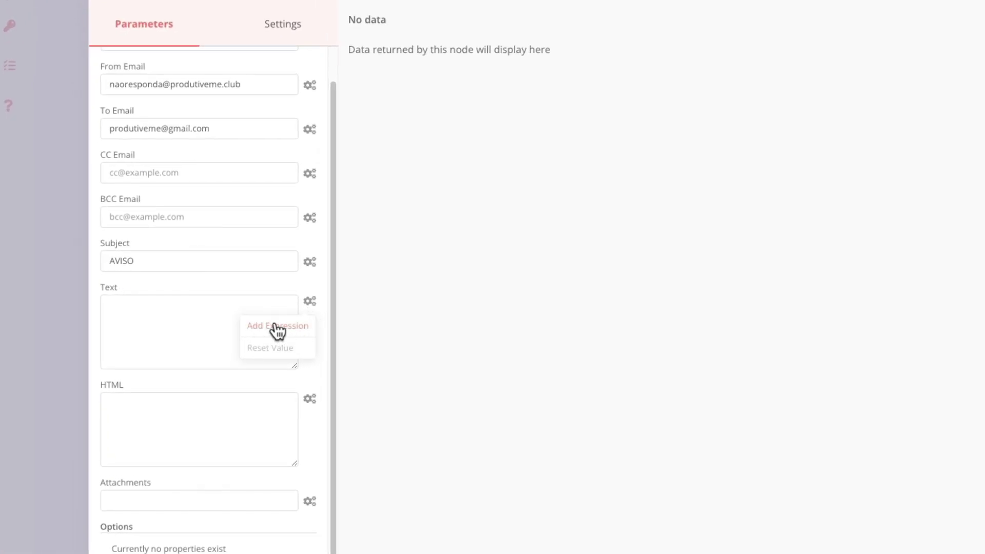
pyautogui.click(277, 329)
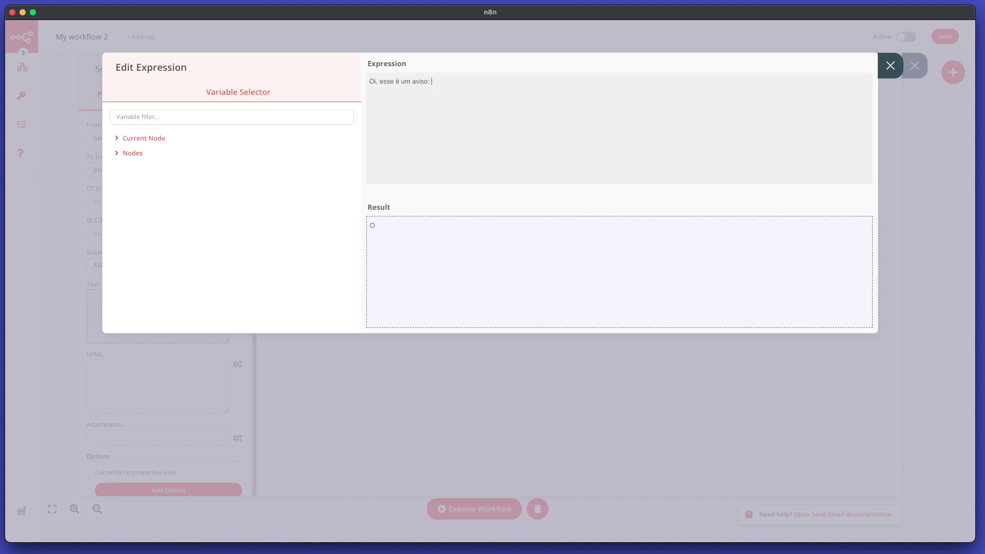
pyautogui.click(116, 139)
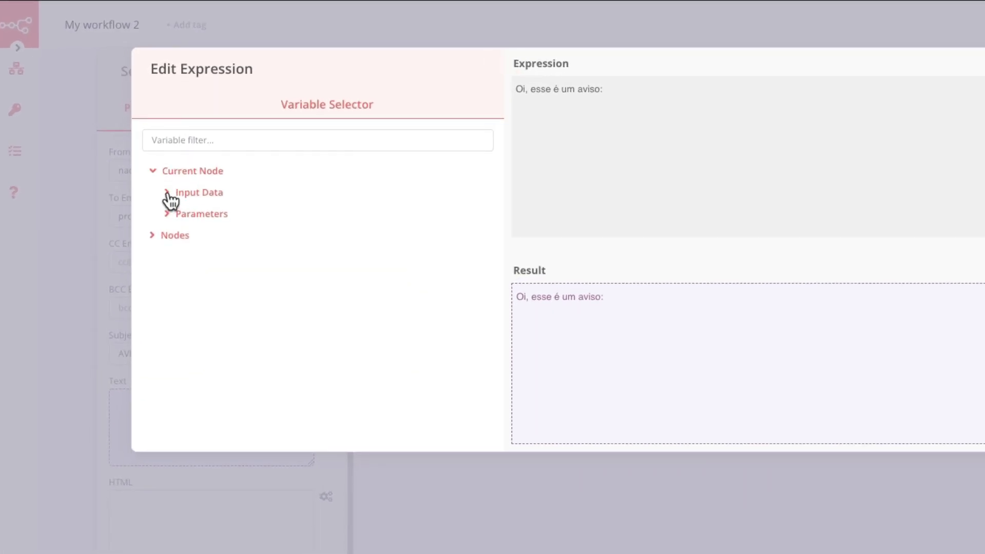
pyautogui.click(168, 194)
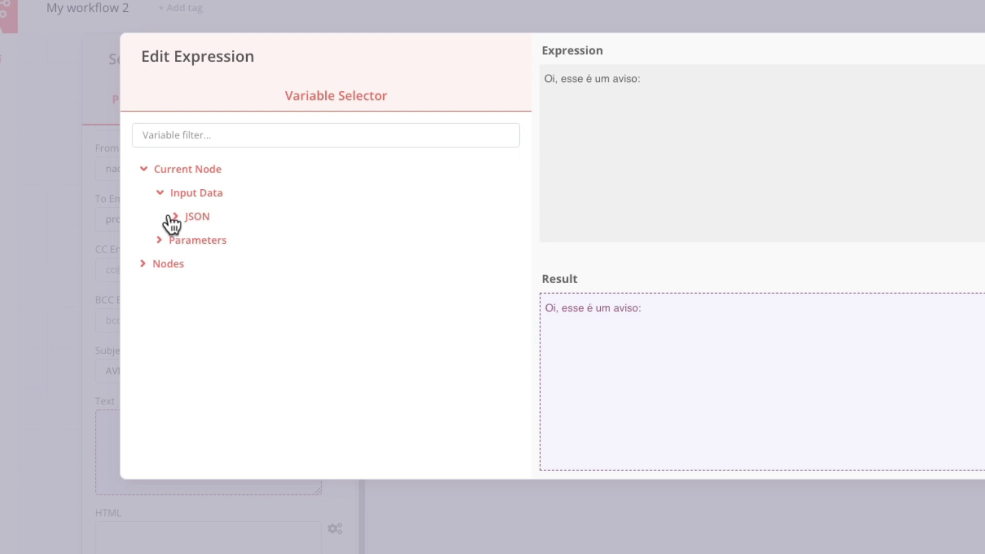
pyautogui.click(177, 221)
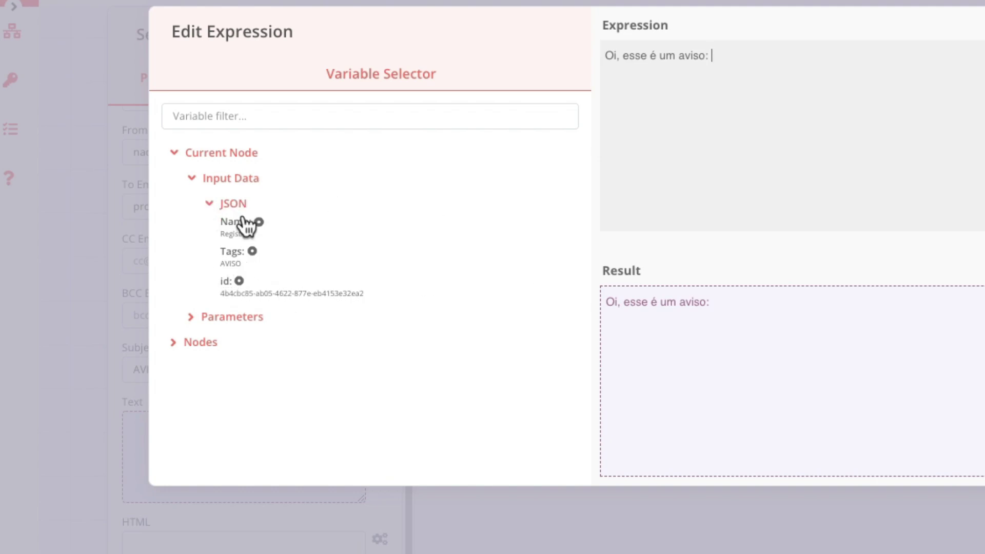
pyautogui.click(245, 224)
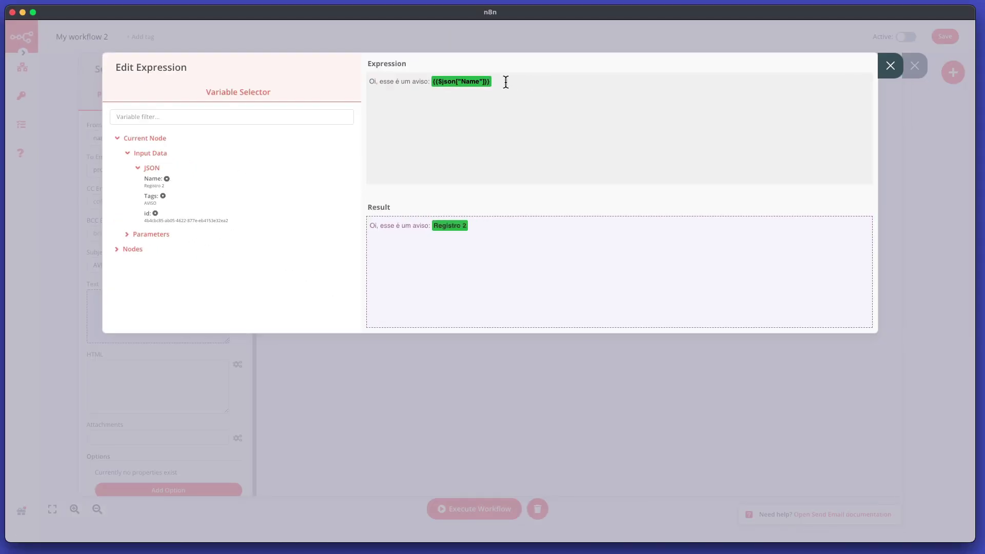
pyautogui.moveTo(506, 82); pyautogui.dragTo(440, 81)
pyautogui.click(534, 87)
pyautogui.click(889, 65)
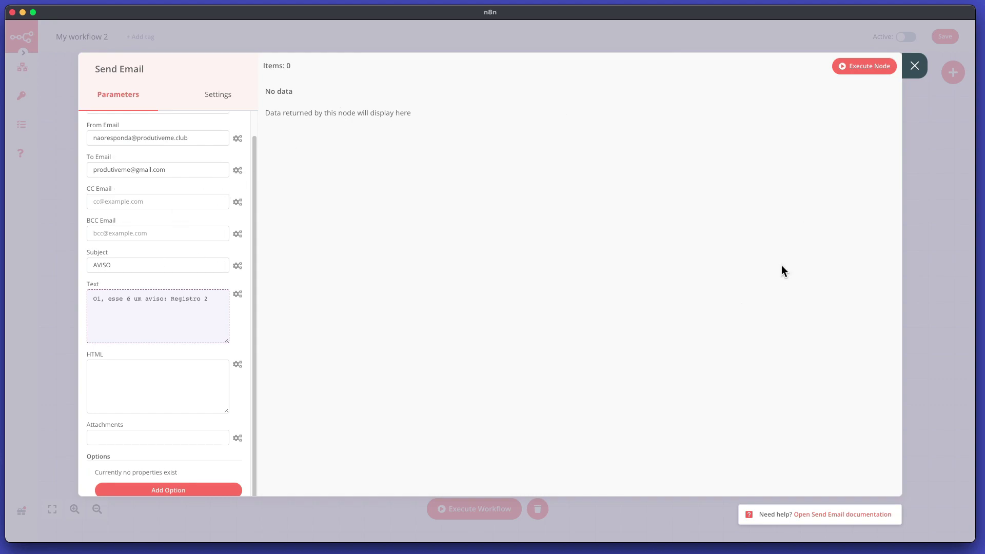
# Step: Wire Start's output into Carrega_Dados_Notion and nudge the Send Email node into place
pyautogui.click(913, 65)
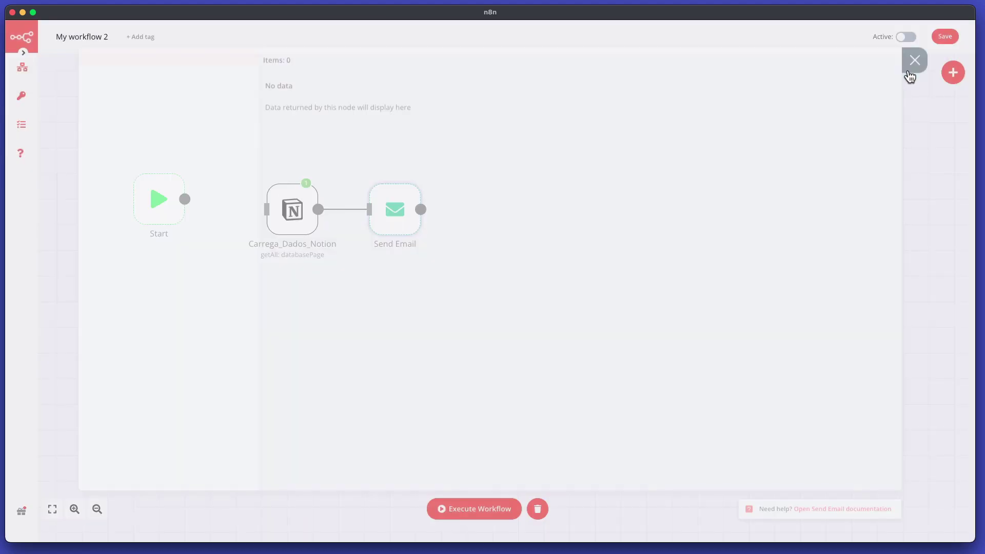
pyautogui.moveTo(405, 224)
pyautogui.moveTo(409, 223); pyautogui.dragTo(407, 224)
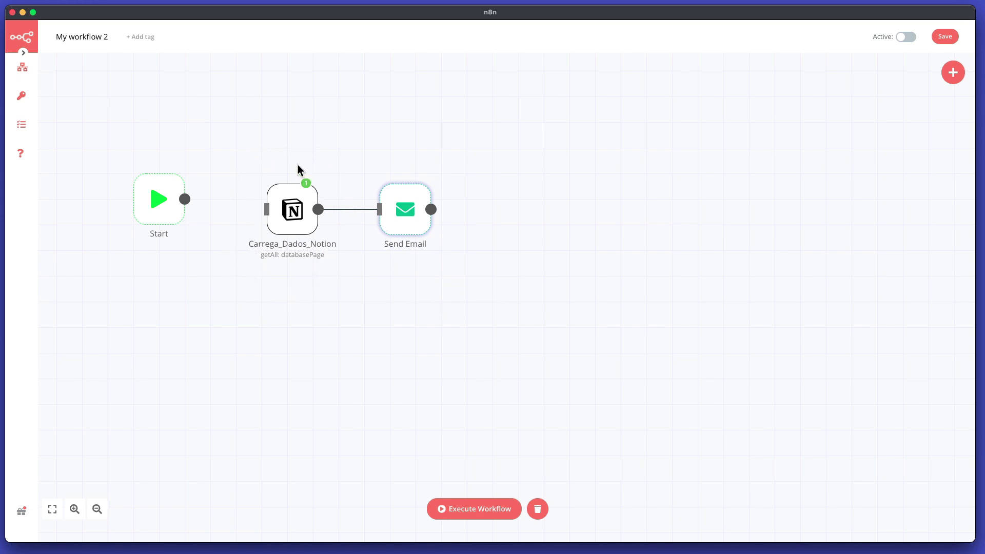
pyautogui.moveTo(400, 224)
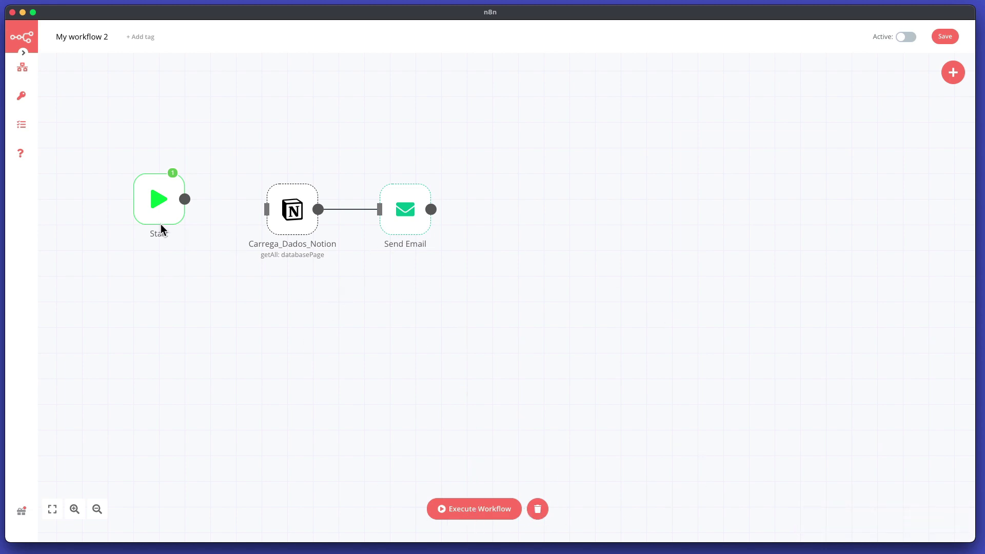
pyautogui.moveTo(184, 199); pyautogui.dragTo(268, 218)
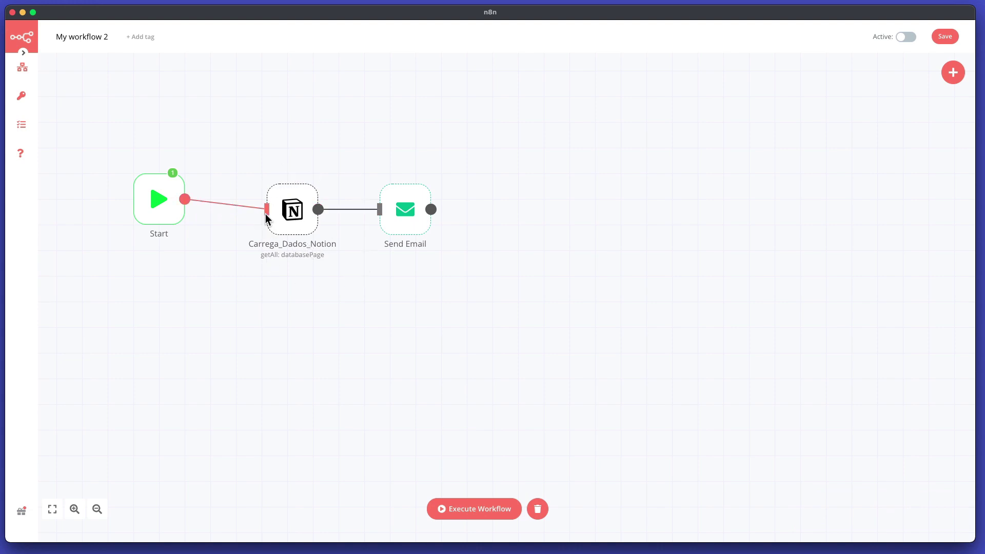
pyautogui.moveTo(408, 214); pyautogui.dragTo(424, 215)
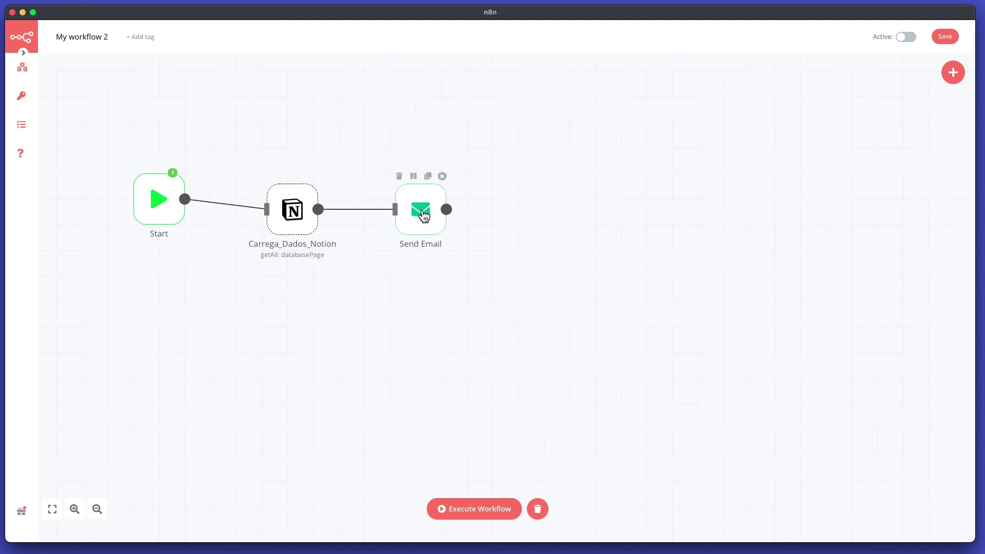
# Step: Execute the workflow and view the two AVISO emails for Registro 1 and Registro 2
pyautogui.click(459, 515)
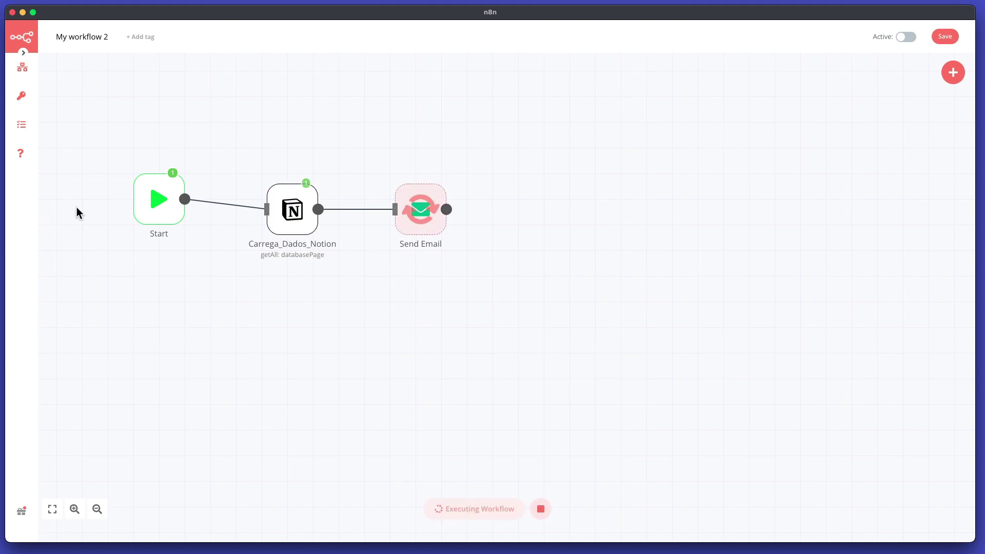
pyautogui.moveTo(291, 210)
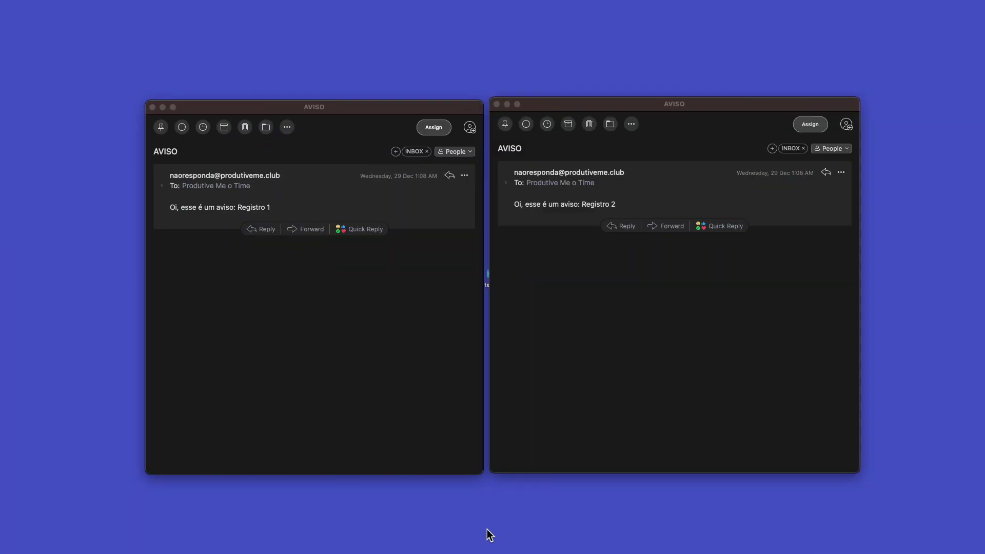
pyautogui.click(353, 337)
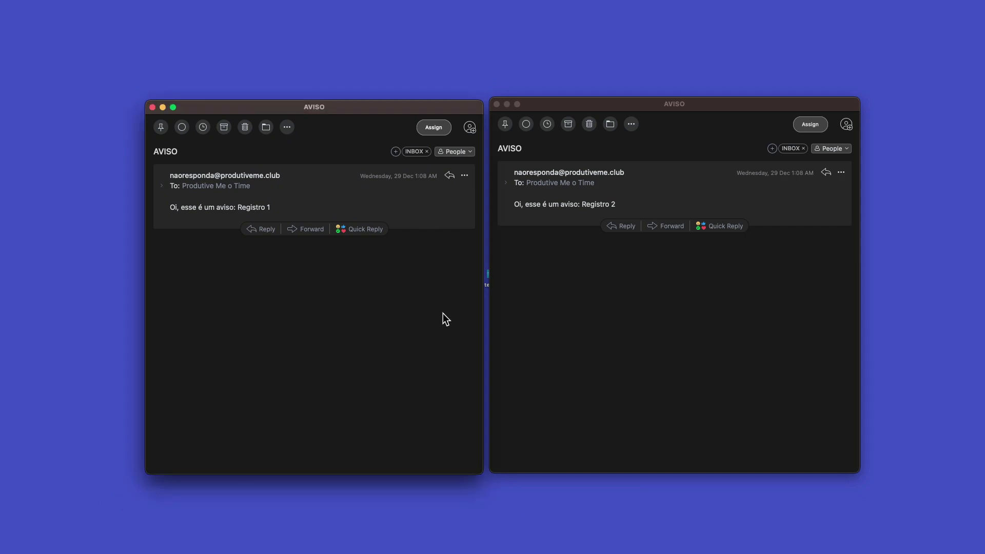
pyautogui.click(682, 357)
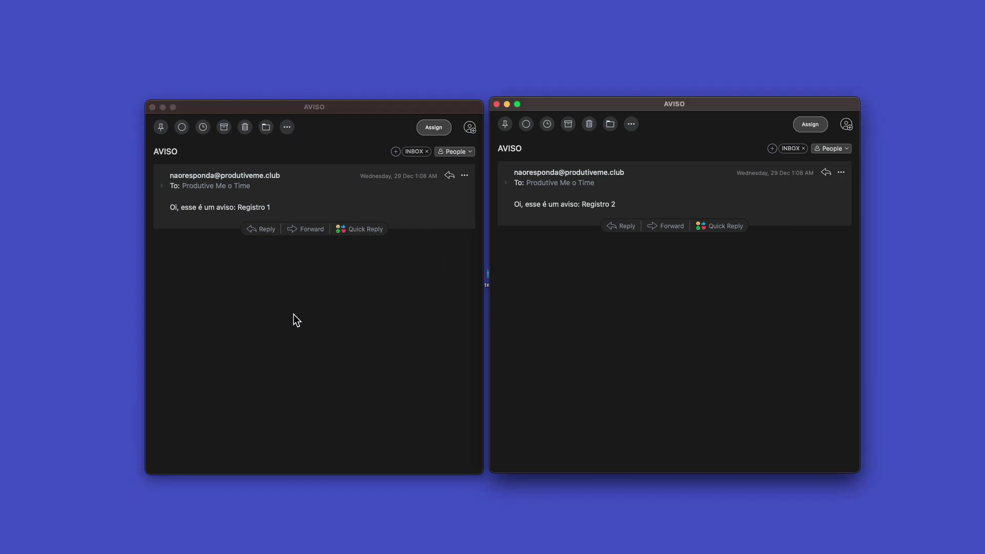